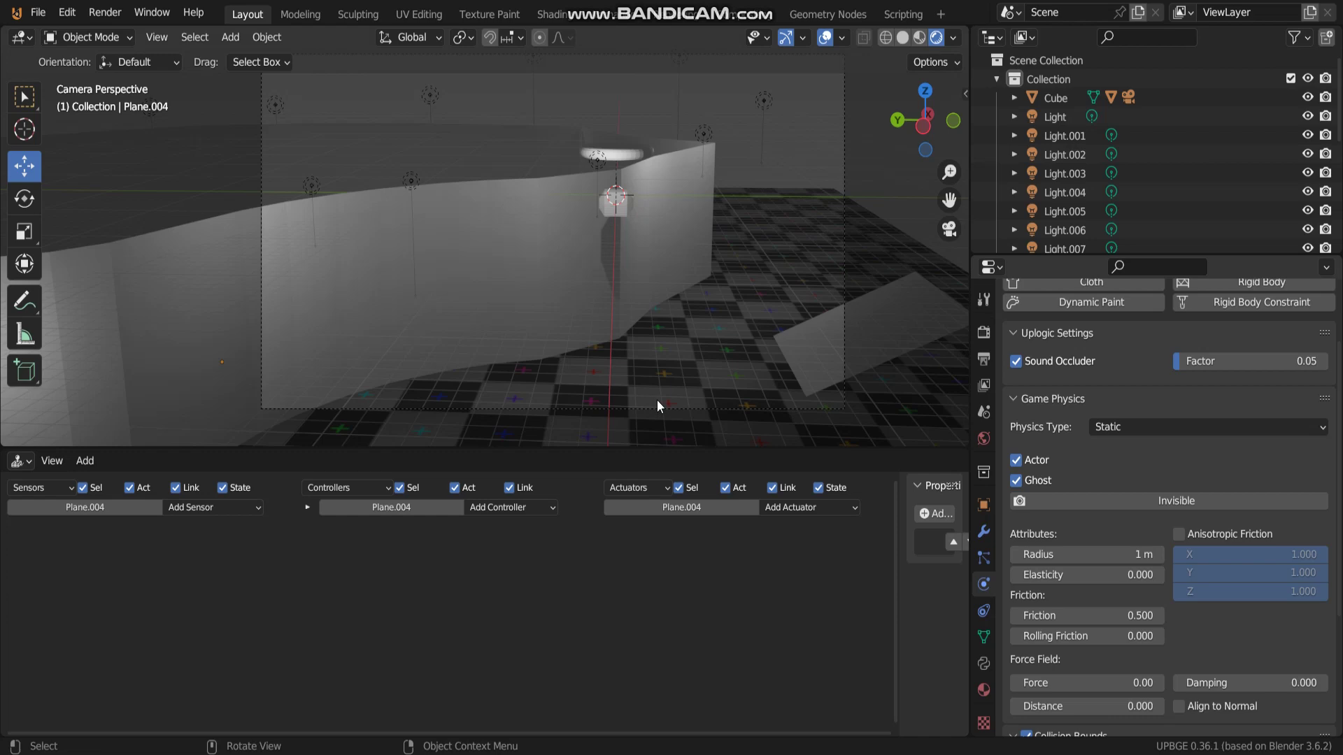
Step: Inspect the curved wall from different angles, and play-test the game from the camera view before stopping it
middle_click_drag(629, 238, 679, 226)
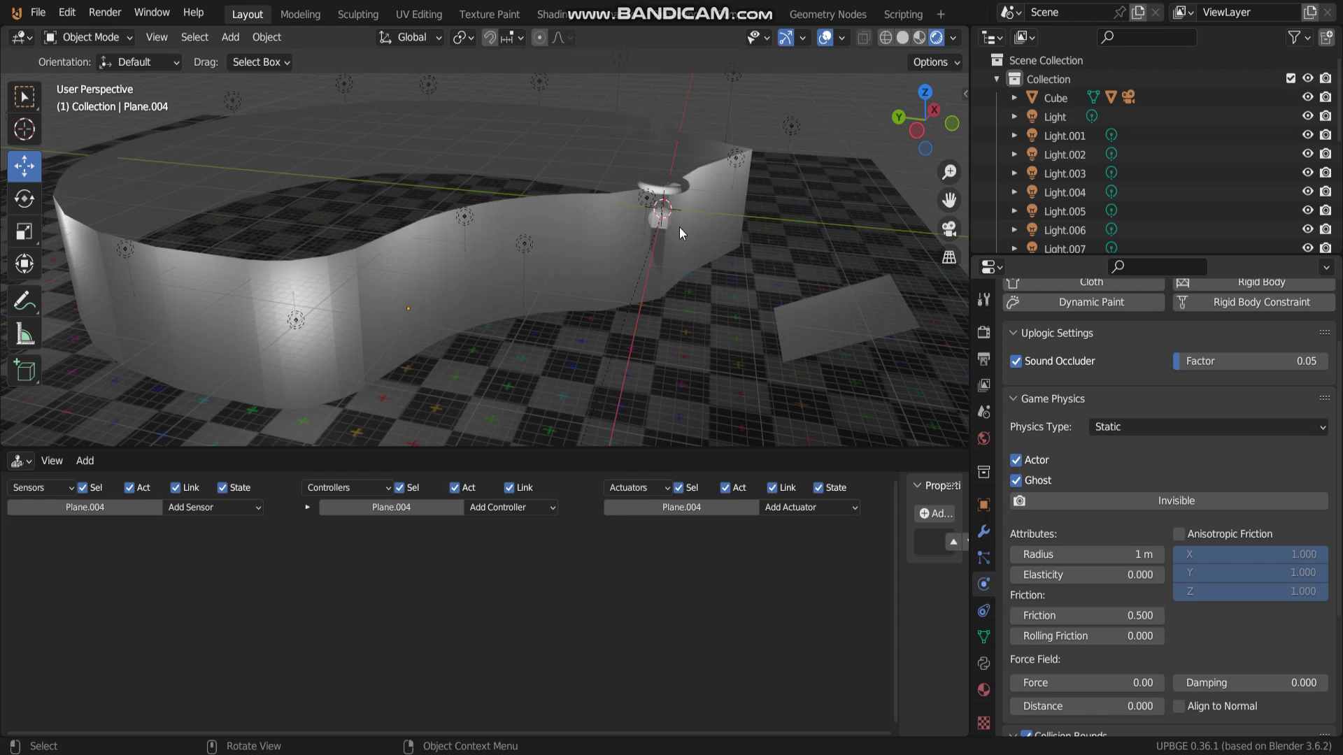
middle_click_drag(679, 227, 449, 240)
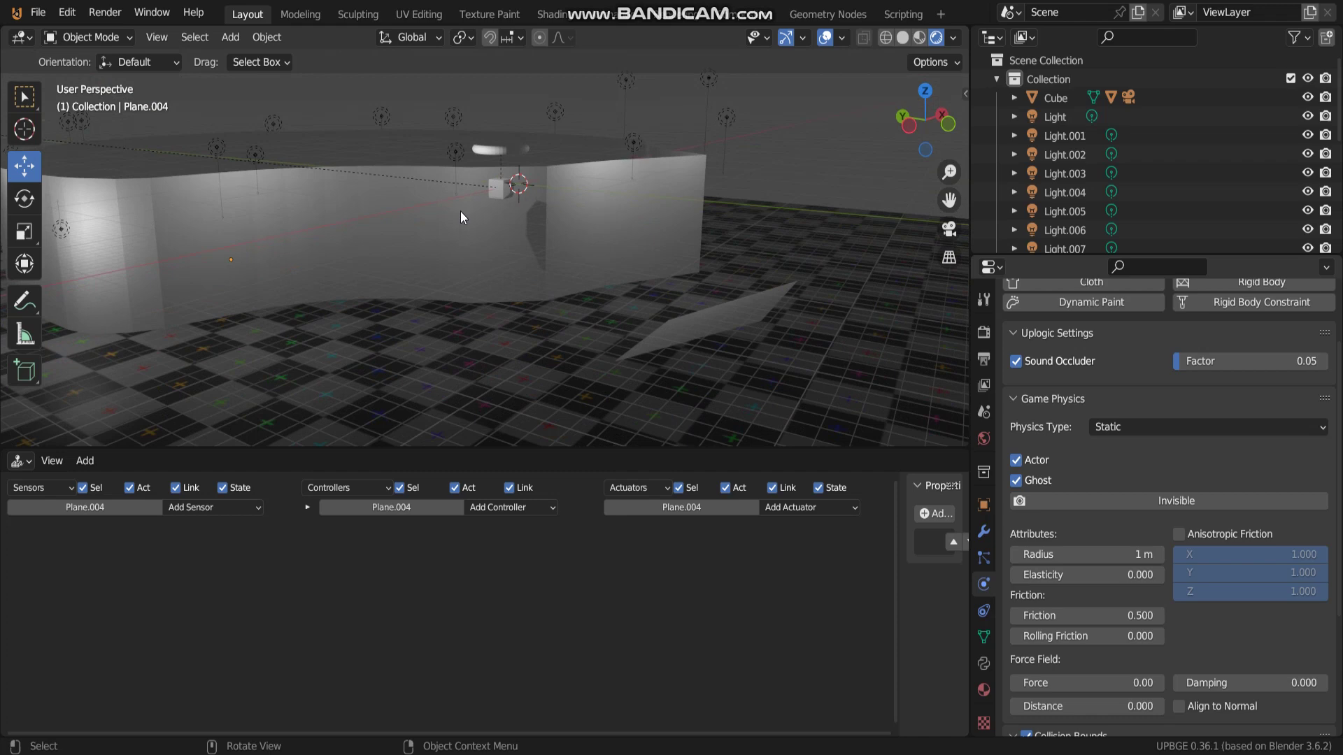
key("KP_0")
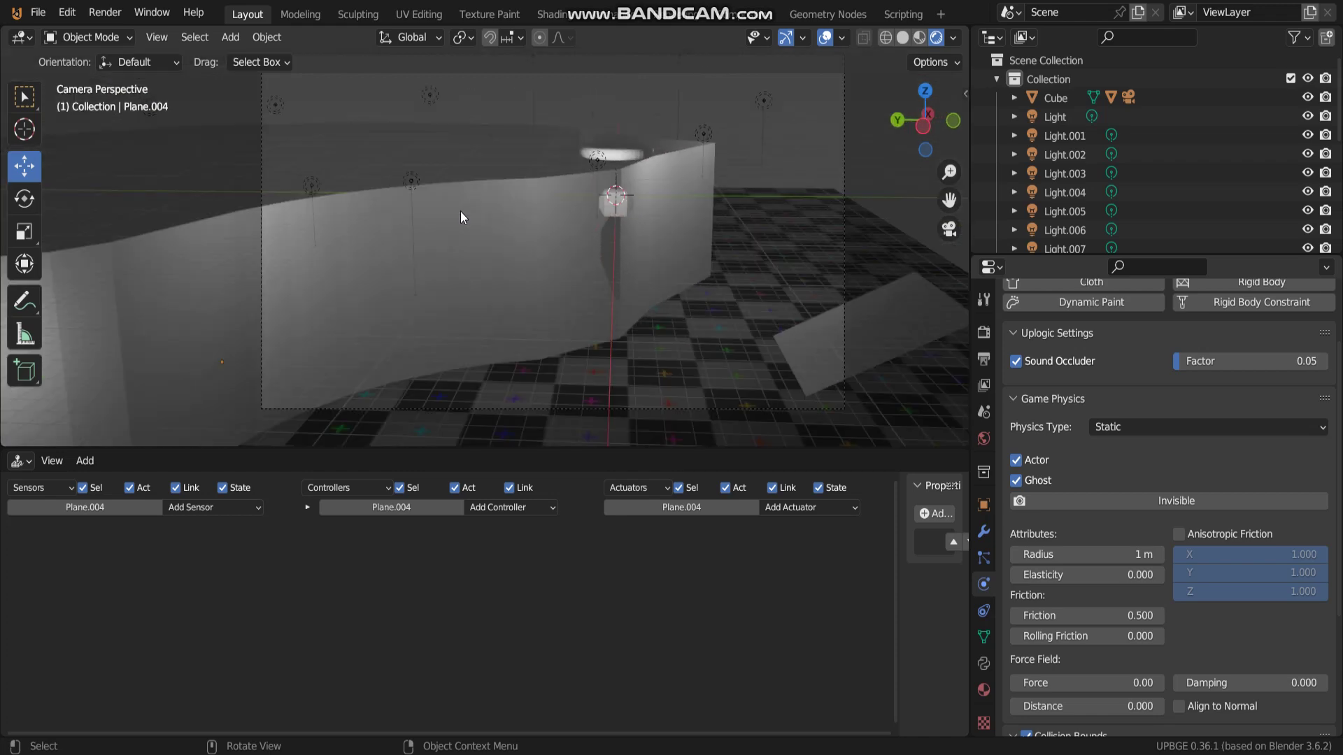
key("p")
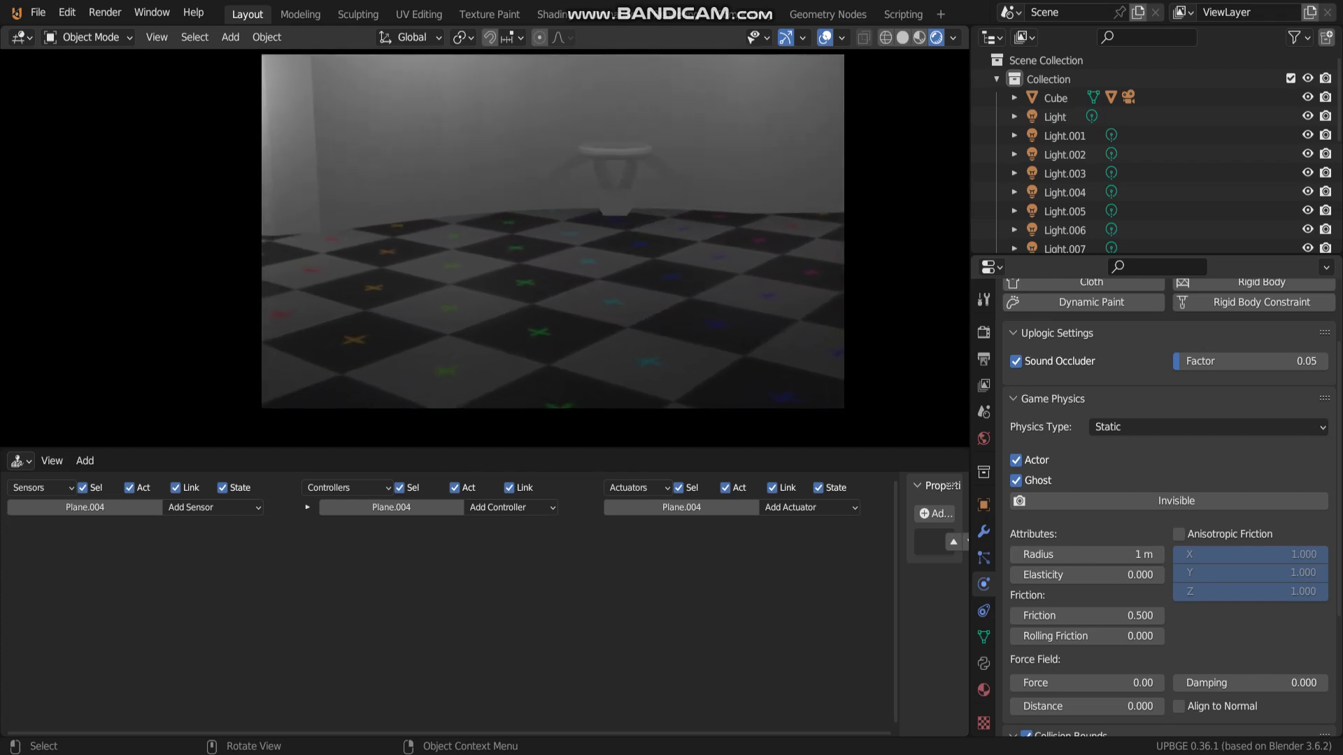
key("Escape")
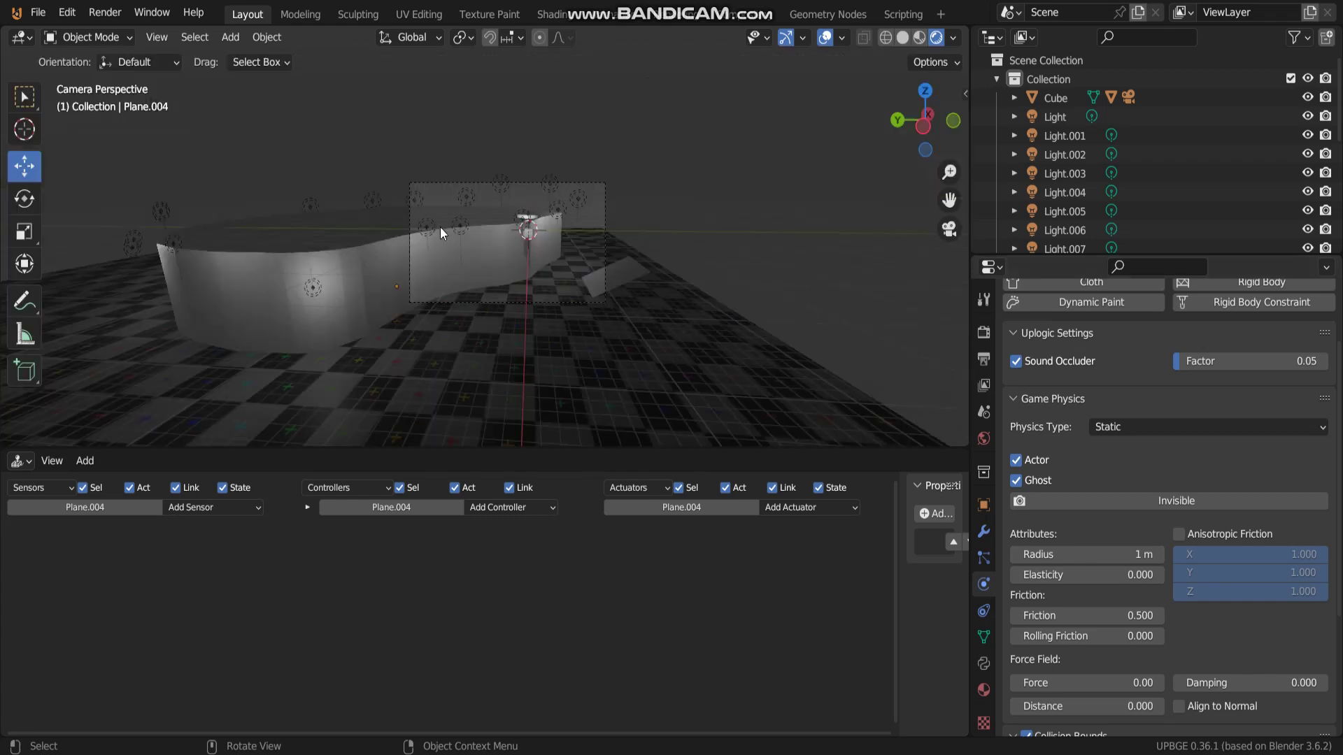
Step: Widen the game properties area to show the curved wall's float property
middle_click_drag(445, 244, 692, 276)
scroll(690, 273, "down", 1)
middle_click_drag(617, 235, 599, 237, "shift")
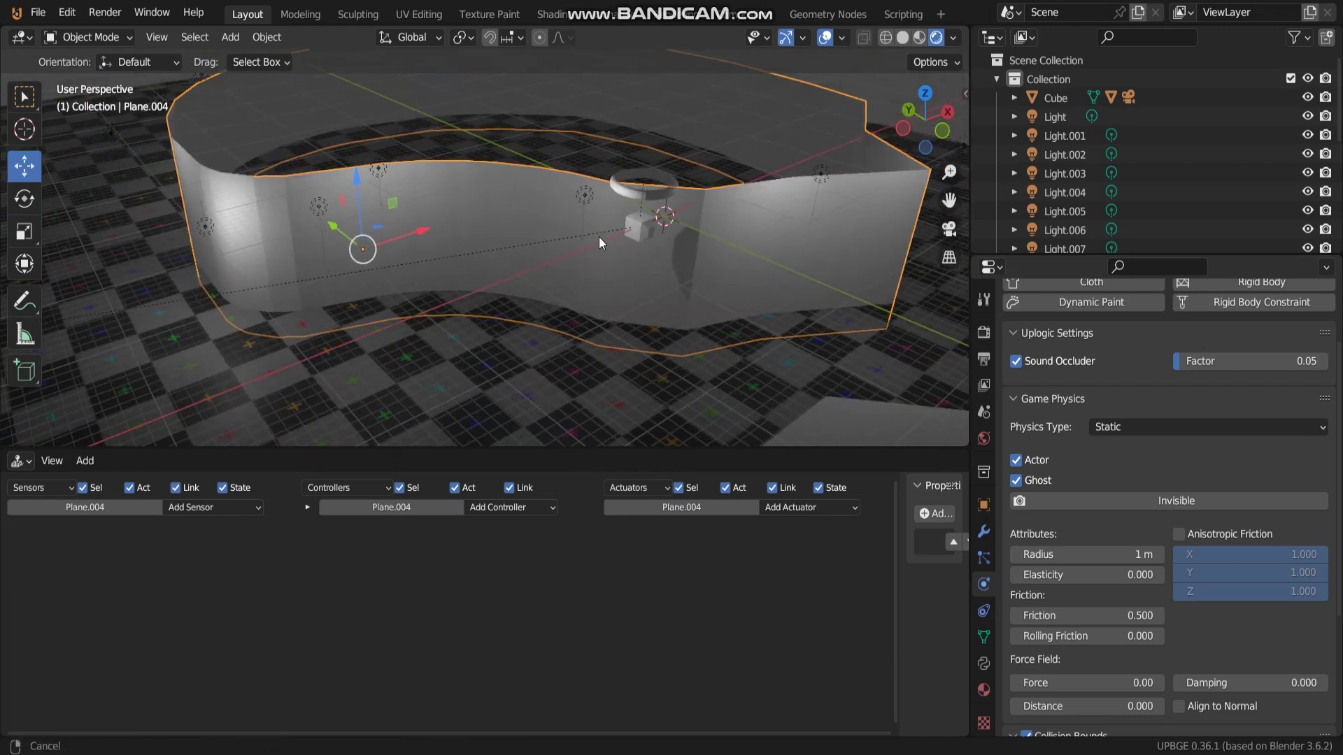
left_click_drag(900, 630, 641, 623)
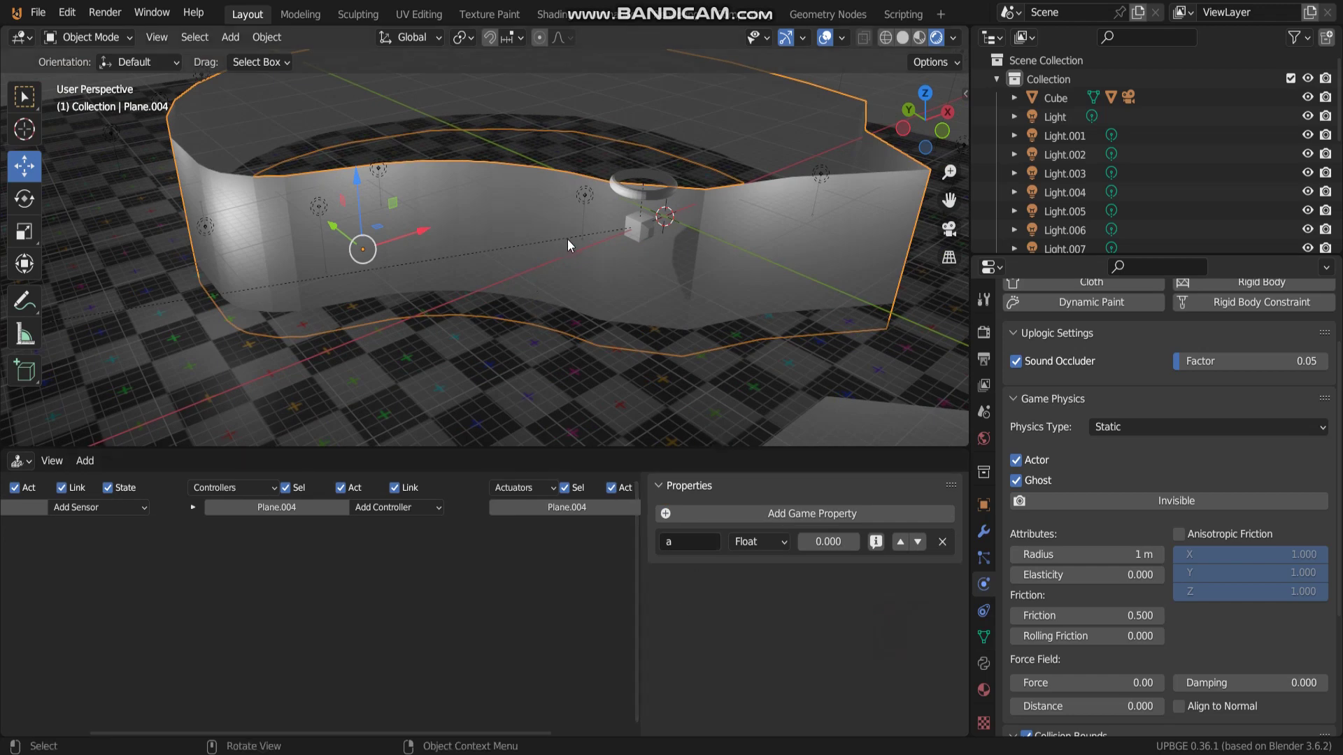
Step: Select the cube and expand its Constraint actuator to examine the Distance Constraint settings
left_click(636, 239)
scroll(593, 251, "up", 5)
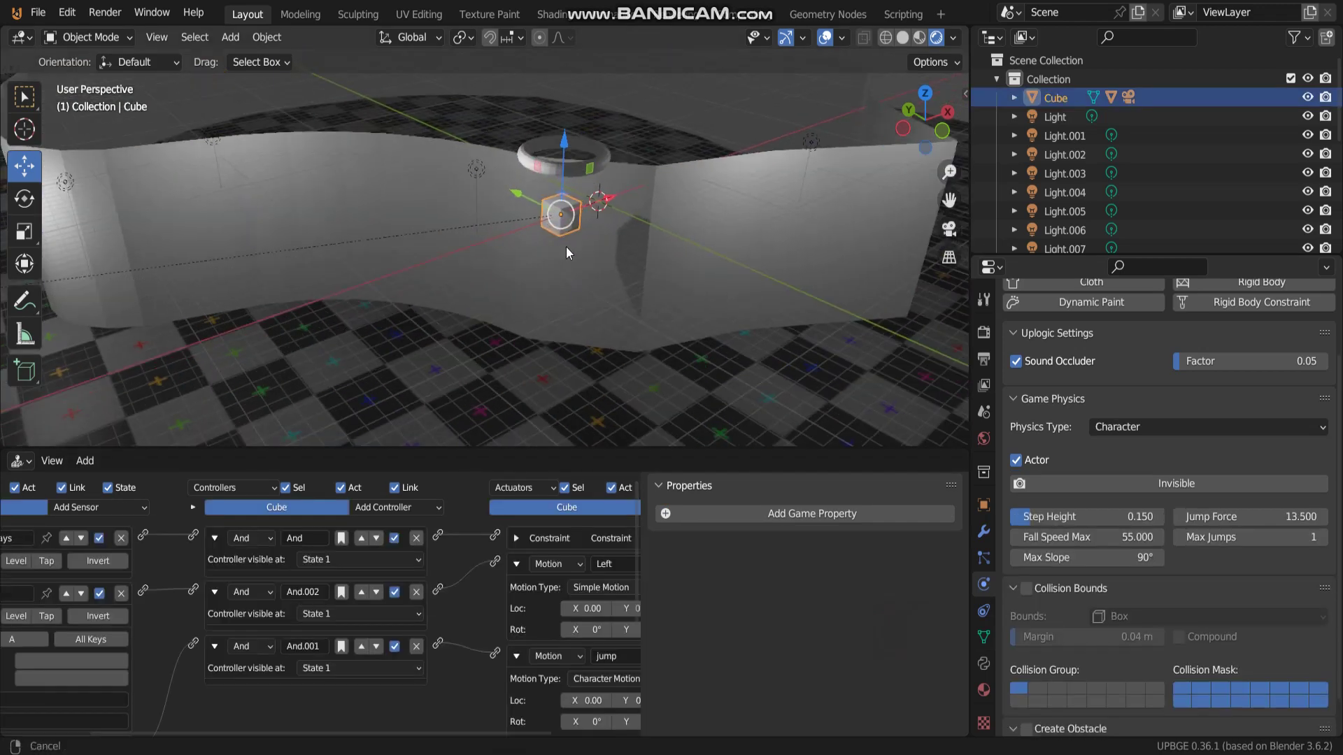
middle_click_drag(621, 187, 632, 203)
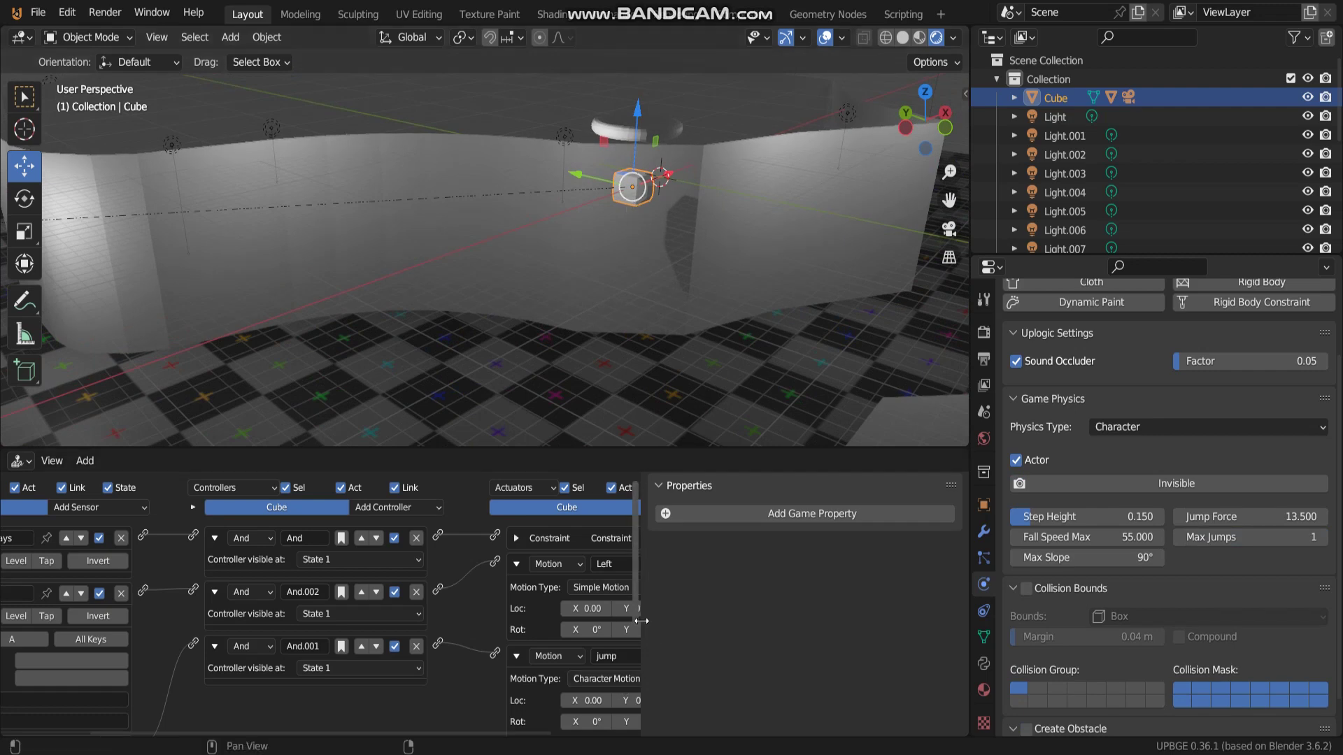
left_click_drag(644, 620, 848, 620)
left_click(614, 538)
middle_click_drag(601, 579, 592, 578)
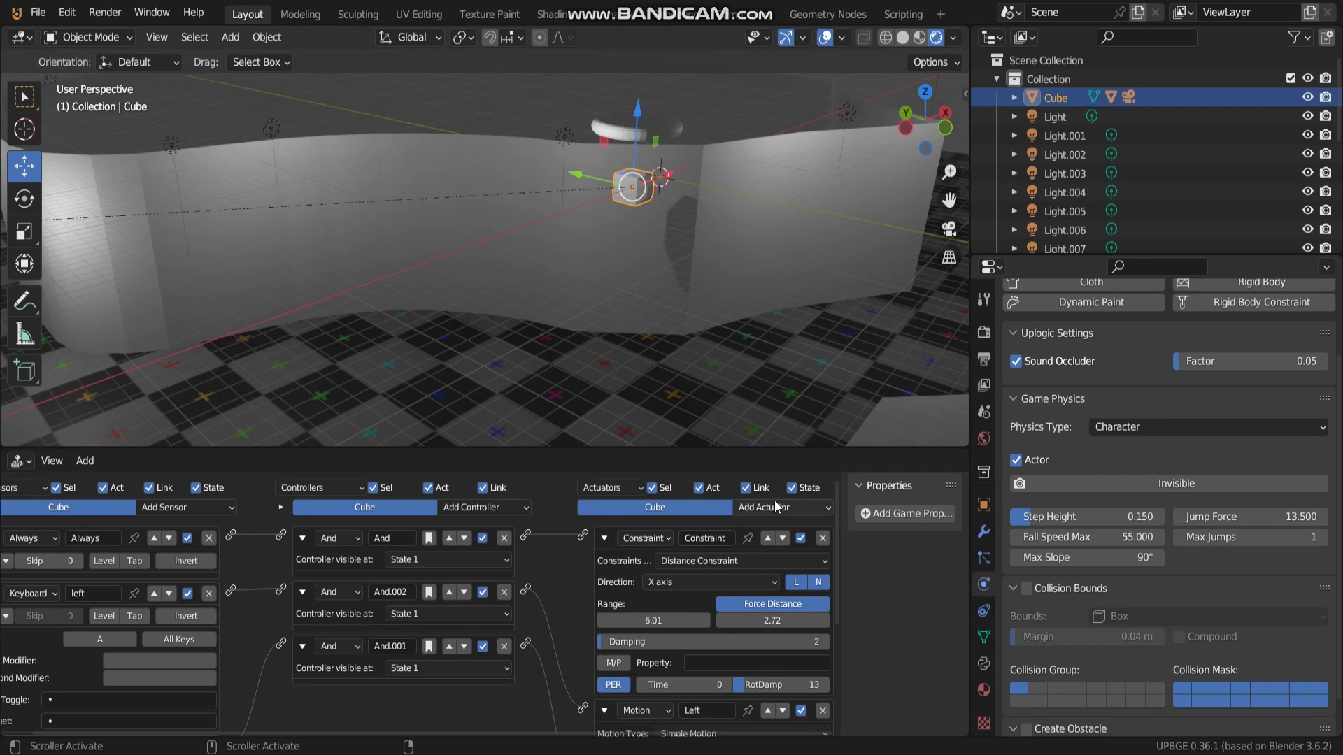
scroll(695, 301, "down", 3)
scroll(603, 611, "up", 2)
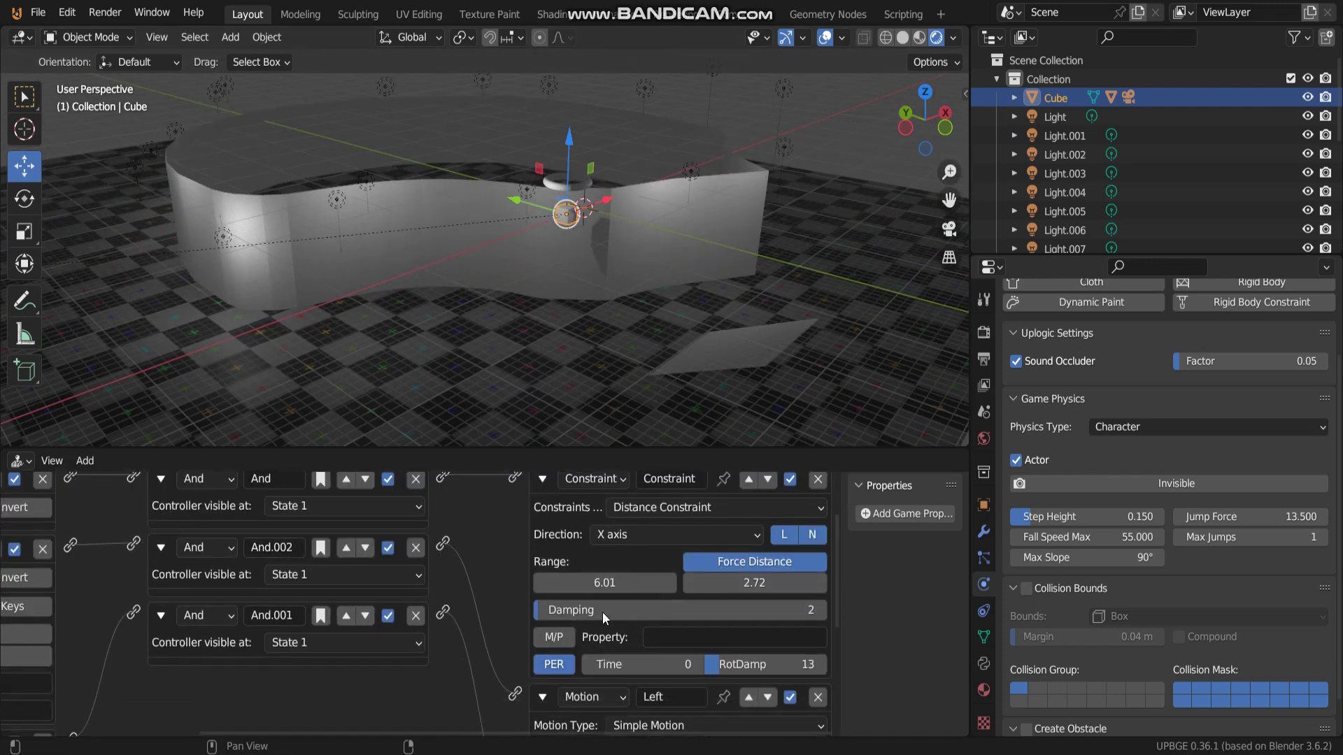
scroll(699, 602, "up", 2)
left_click_drag(842, 585, 875, 585)
scroll(755, 610, "up", 1)
middle_click_drag(735, 615, 704, 618)
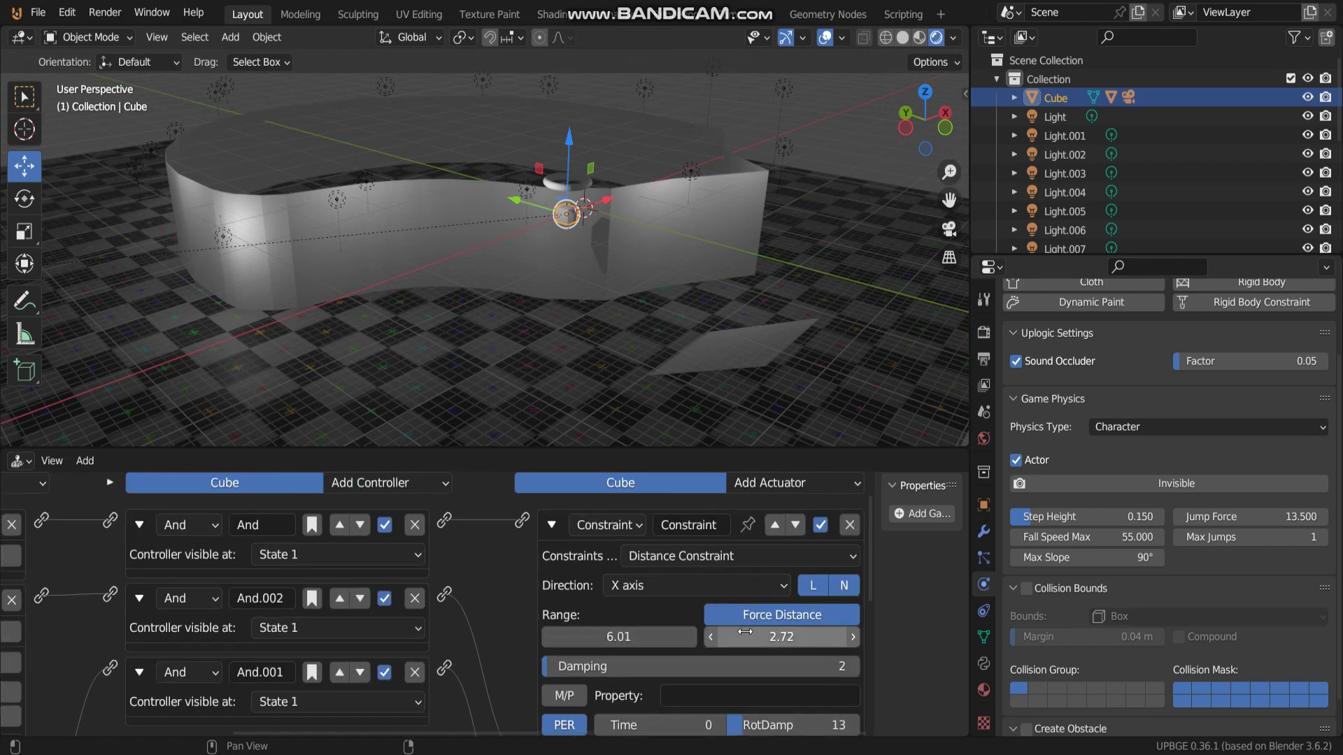
Step: Enlarge the logic editor and collapse the cube's Constraint and Left actuators and its left and jump keyboard sensors
scroll(661, 575, "down", 2)
mouse_move(570, 320)
middle_mouse_down()
mouse_move(656, 339)
mouse_move(662, 297)
mouse_move(564, 312)
middle_mouse_up()
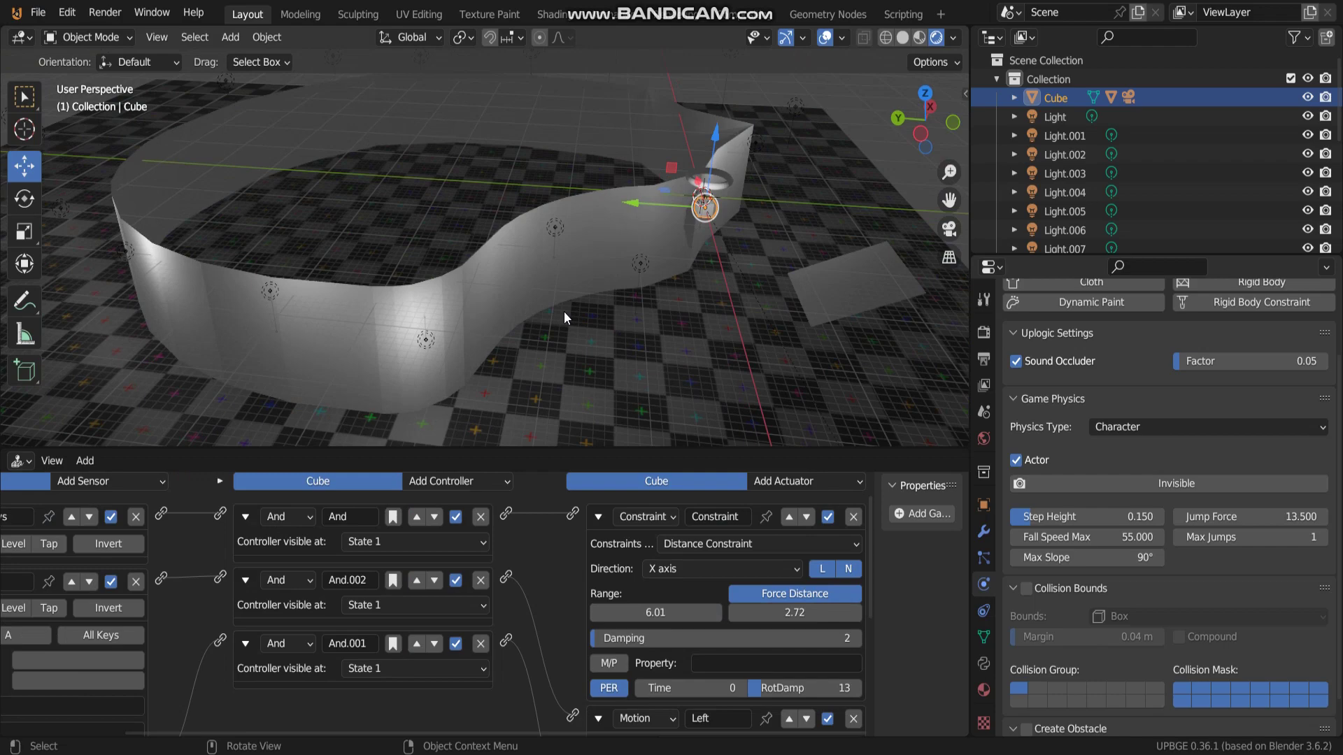
mouse_move(563, 312)
middle_mouse_down()
mouse_move(639, 300)
mouse_move(522, 310)
mouse_move(568, 310)
mouse_move(623, 284)
middle_mouse_up()
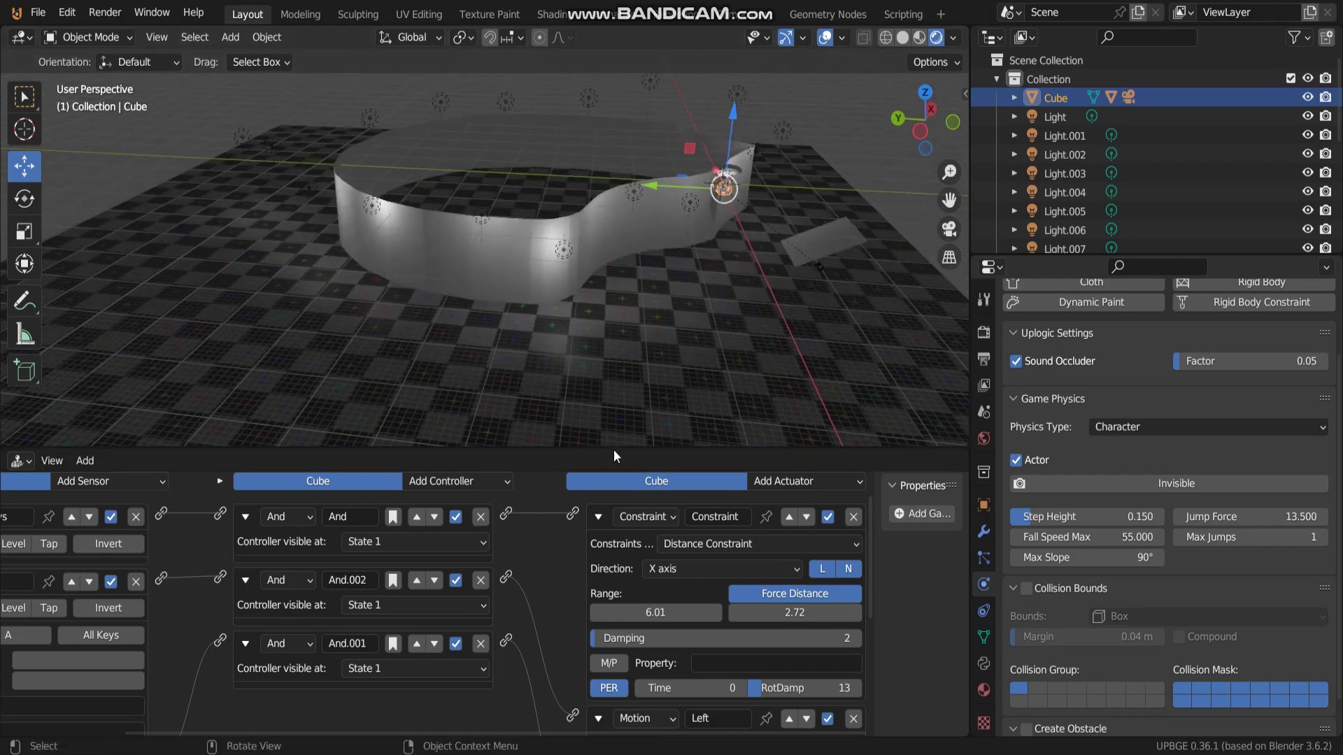
left_click_drag(636, 448, 633, 368)
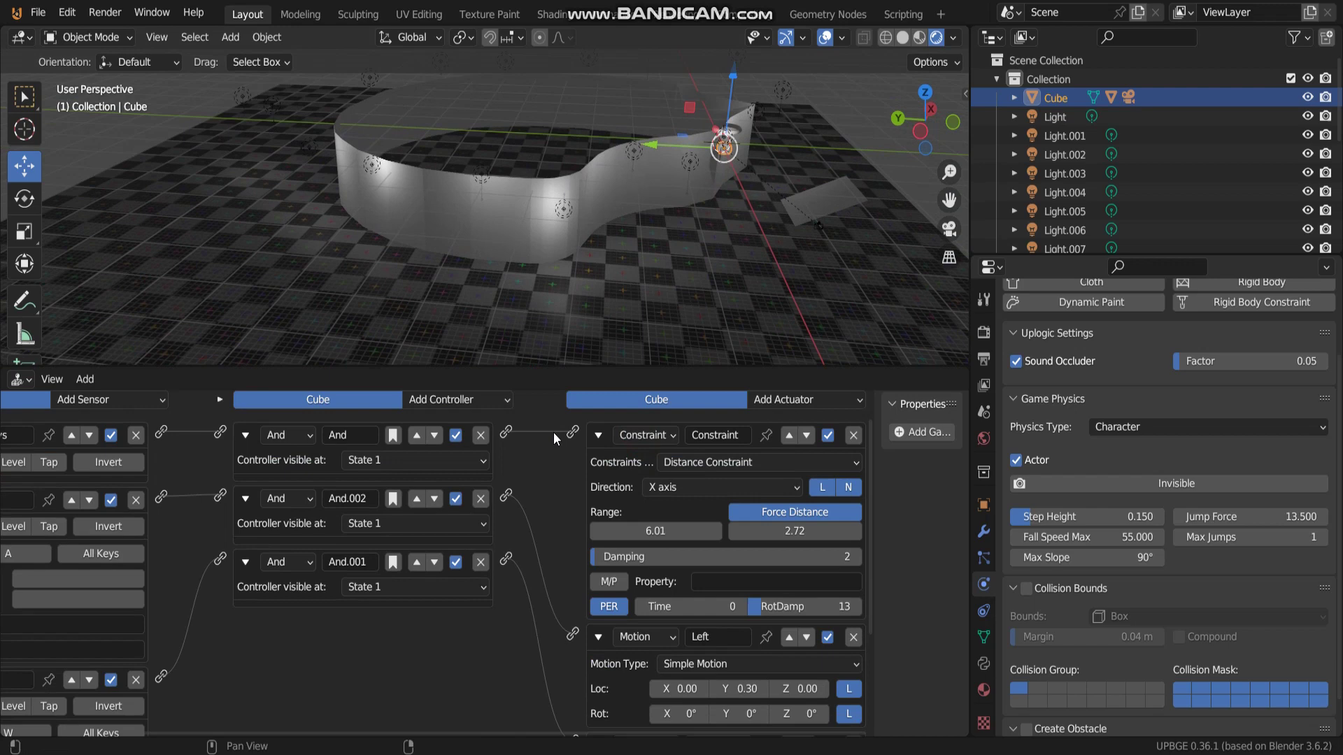
left_click(600, 442)
left_click(599, 465)
middle_click_drag(585, 513, 530, 619, "ctrl")
left_click(16, 478)
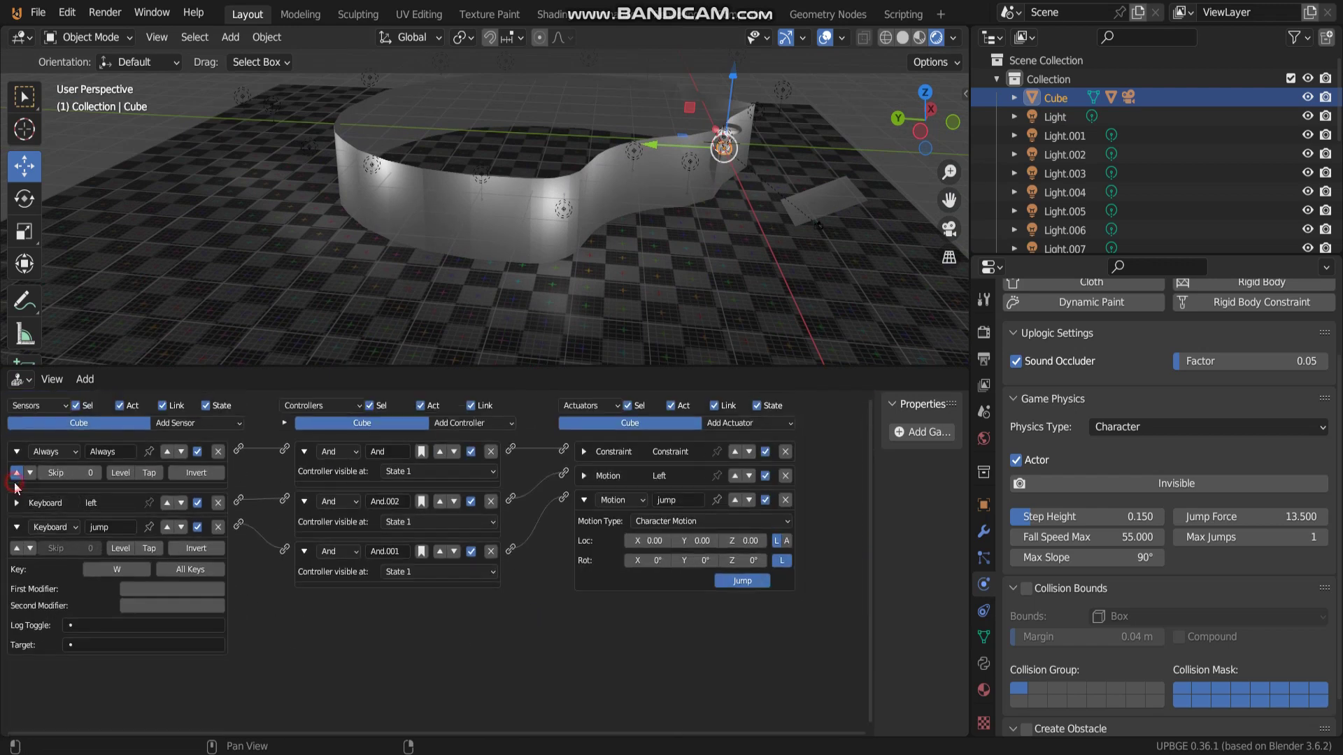
left_click(17, 528)
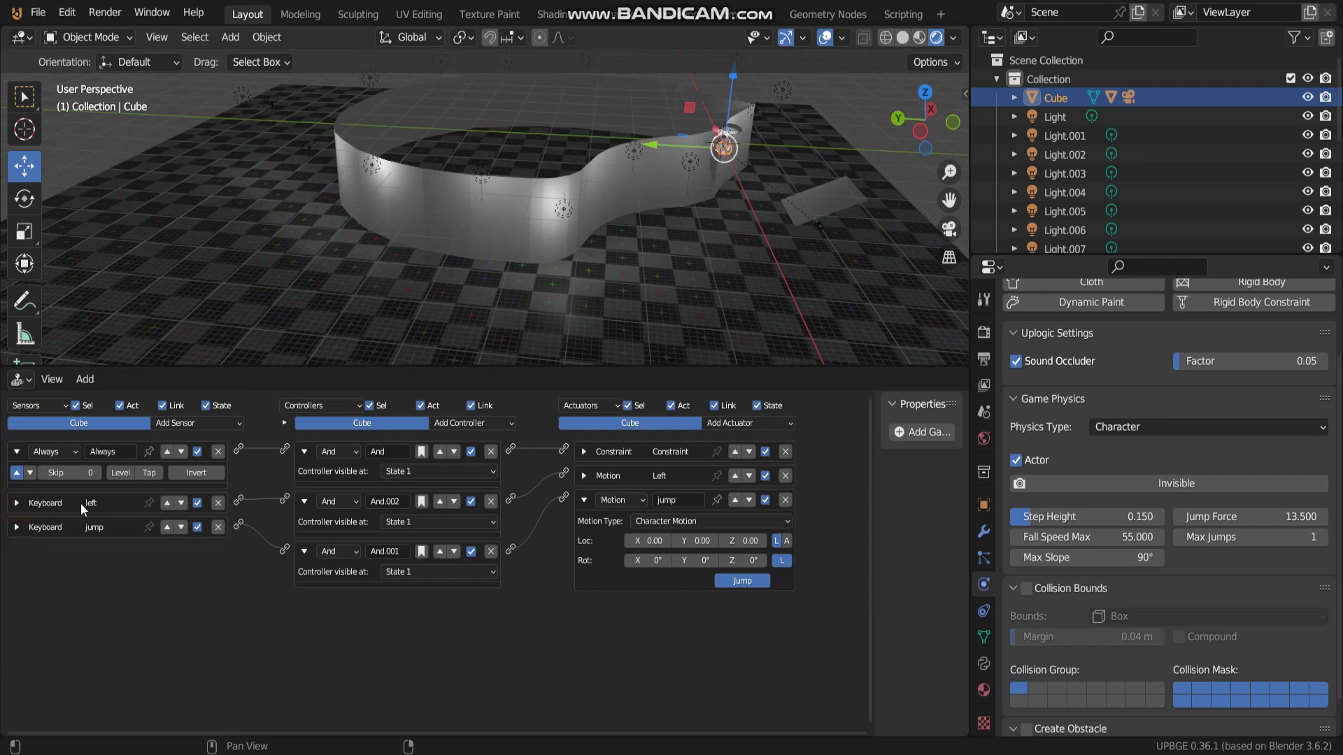
Step: Add a Keyboard sensor named right to the cube, assigned to the D key with true level triggering enabled
left_click(202, 422)
left_click(197, 423)
left_click(208, 522)
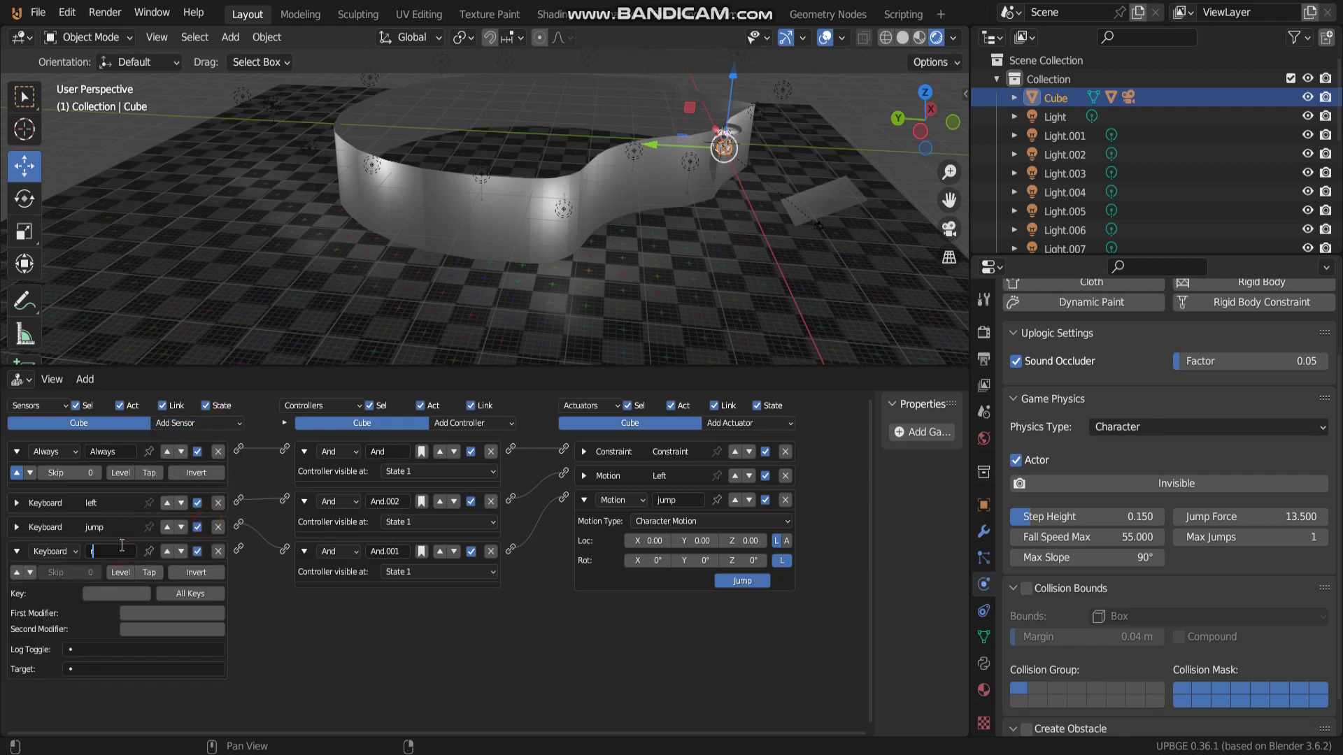
key("Return")
Step: Expand the jump and left keyboard sensors and enable true level triggering on the left sensor
left_click(16, 528)
left_click(17, 503)
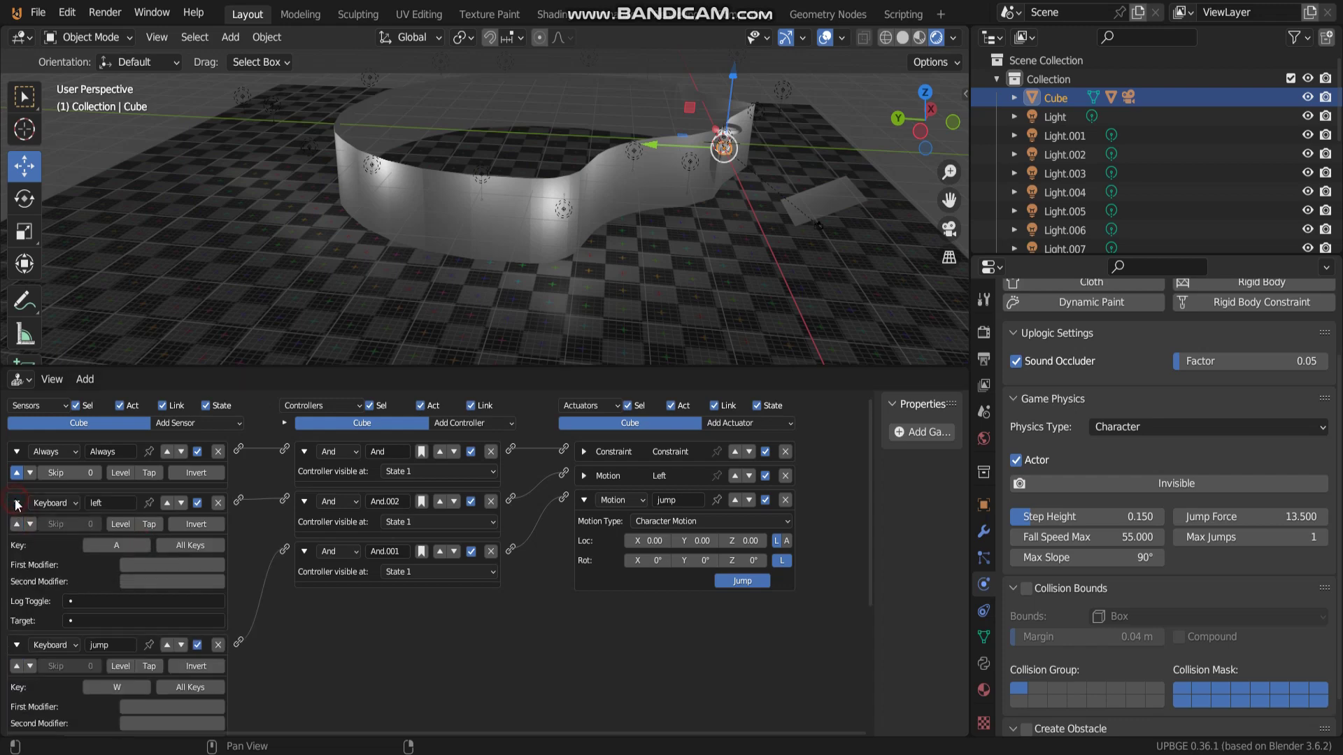
key("p")
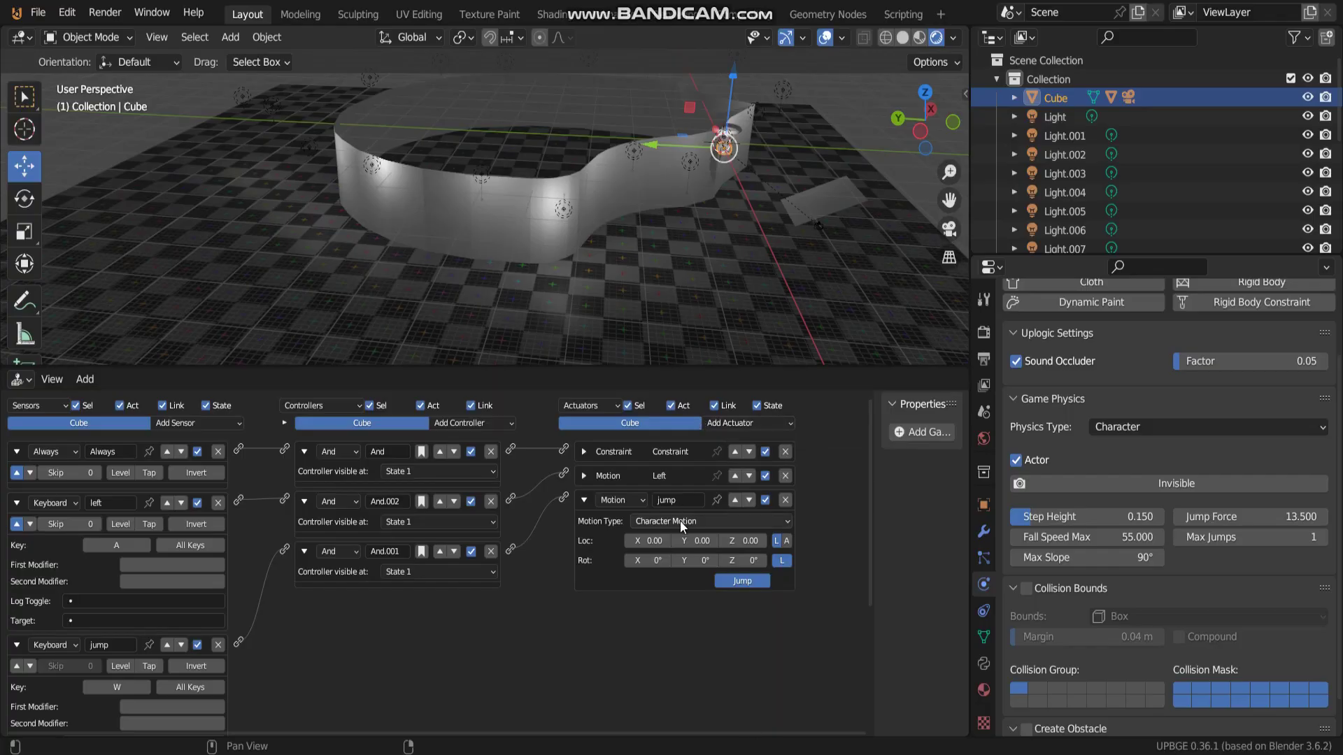
Step: Add a Motion actuator named right to the cube
left_click(741, 421)
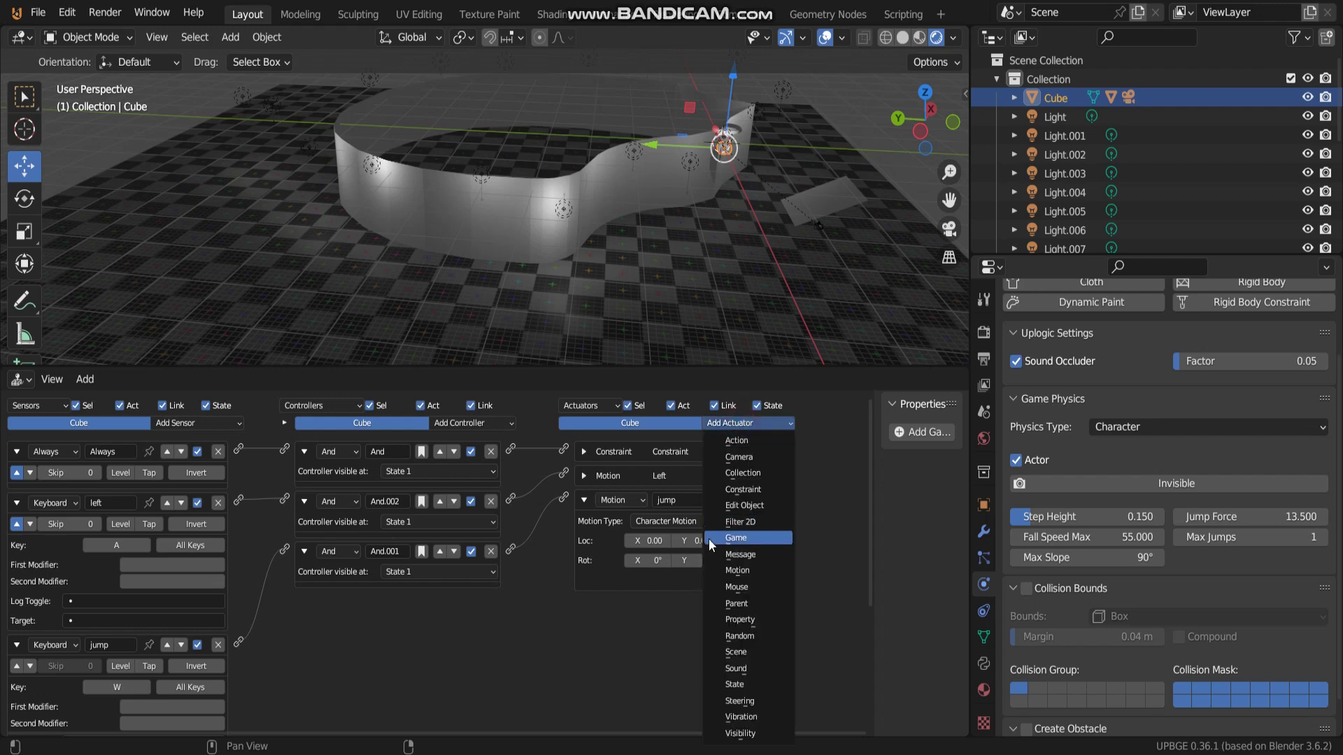
left_click(715, 570)
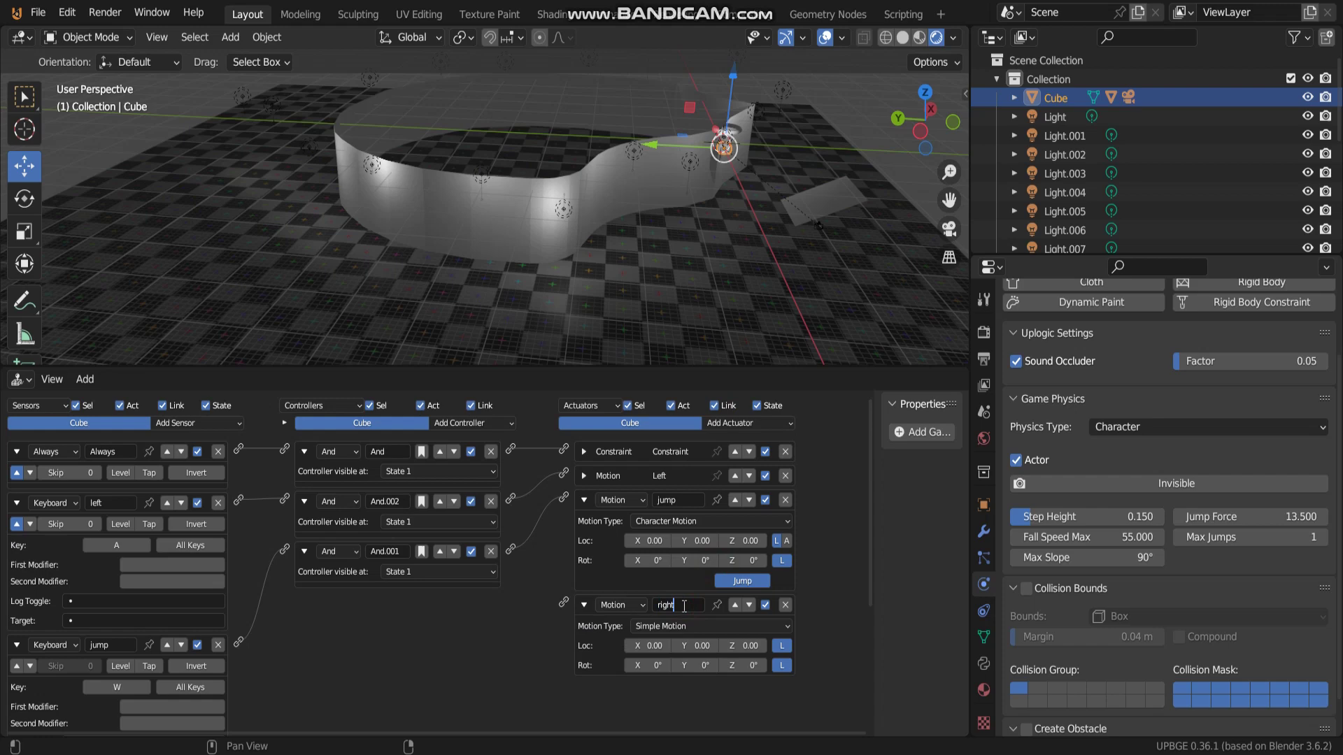
key("Return")
Step: Collapse the left and jump keyboard sensors and link the right sensor to the right Motion actuator
scroll(330, 578, "down", 3)
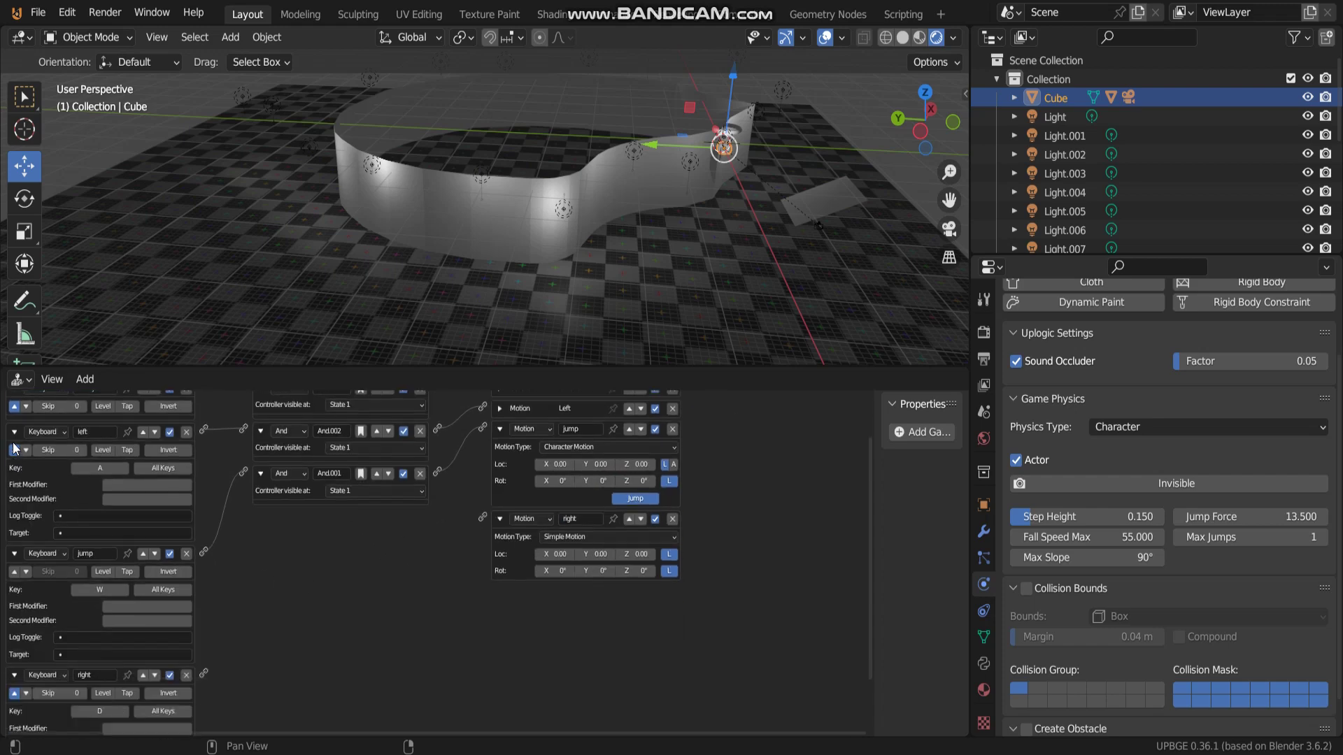
left_click(14, 432)
left_click(15, 491)
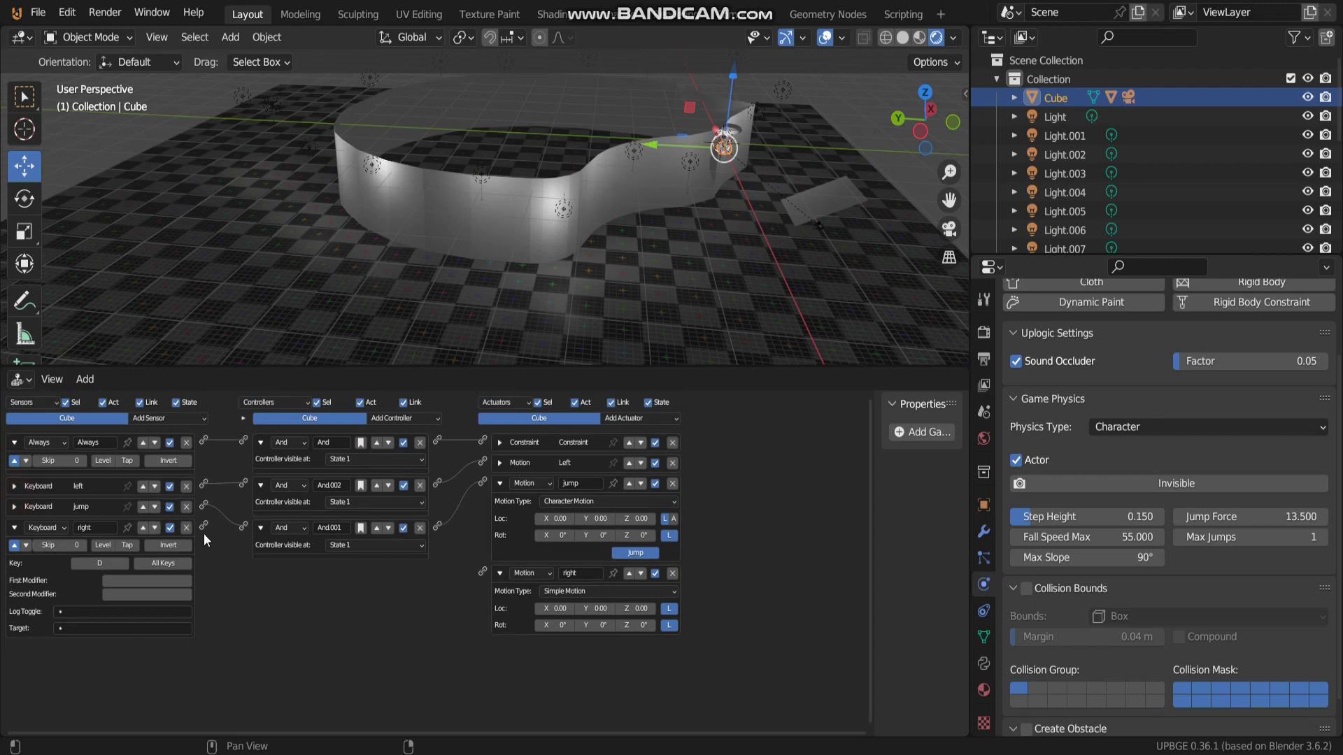
left_click_drag(206, 530, 483, 572)
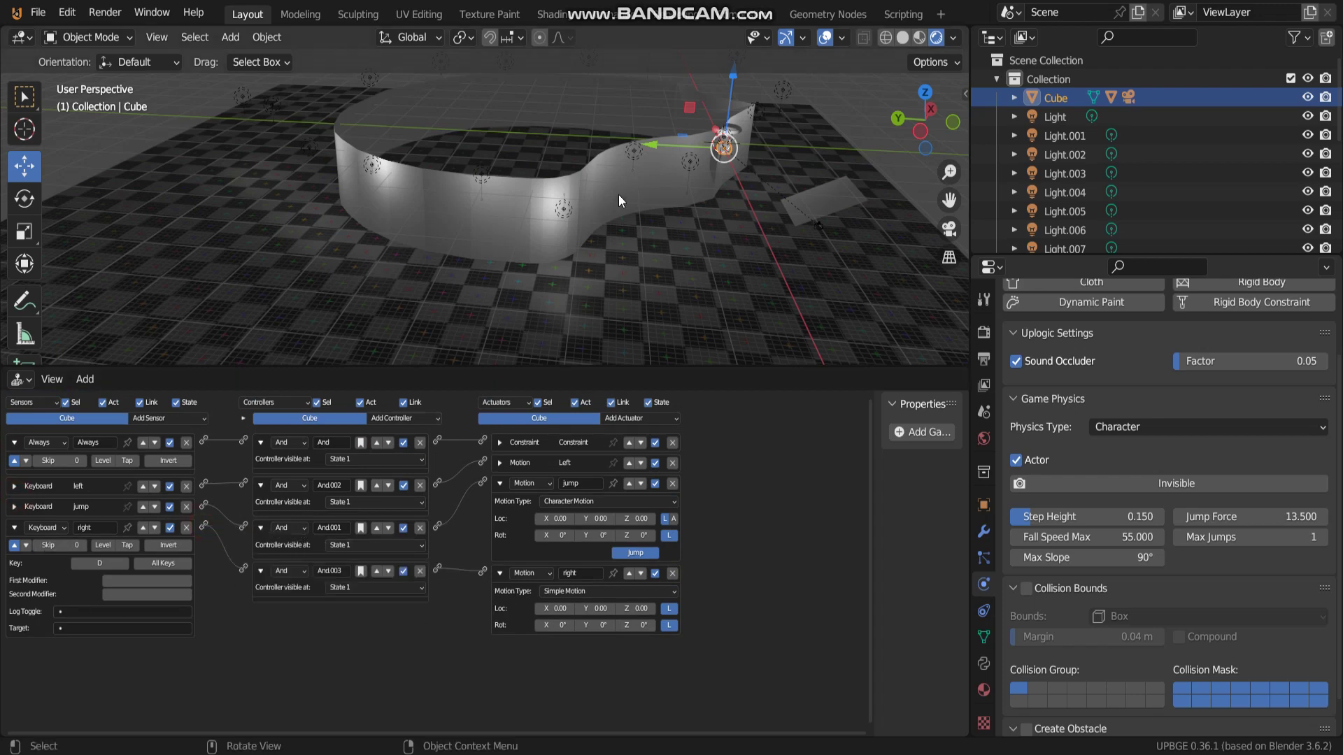
Step: Play-test the game from the camera view and set the right Motion actuator's Y location to -0.10
key("KP_0")
middle_click_drag(606, 196, 518, 202, "shift")
key("p")
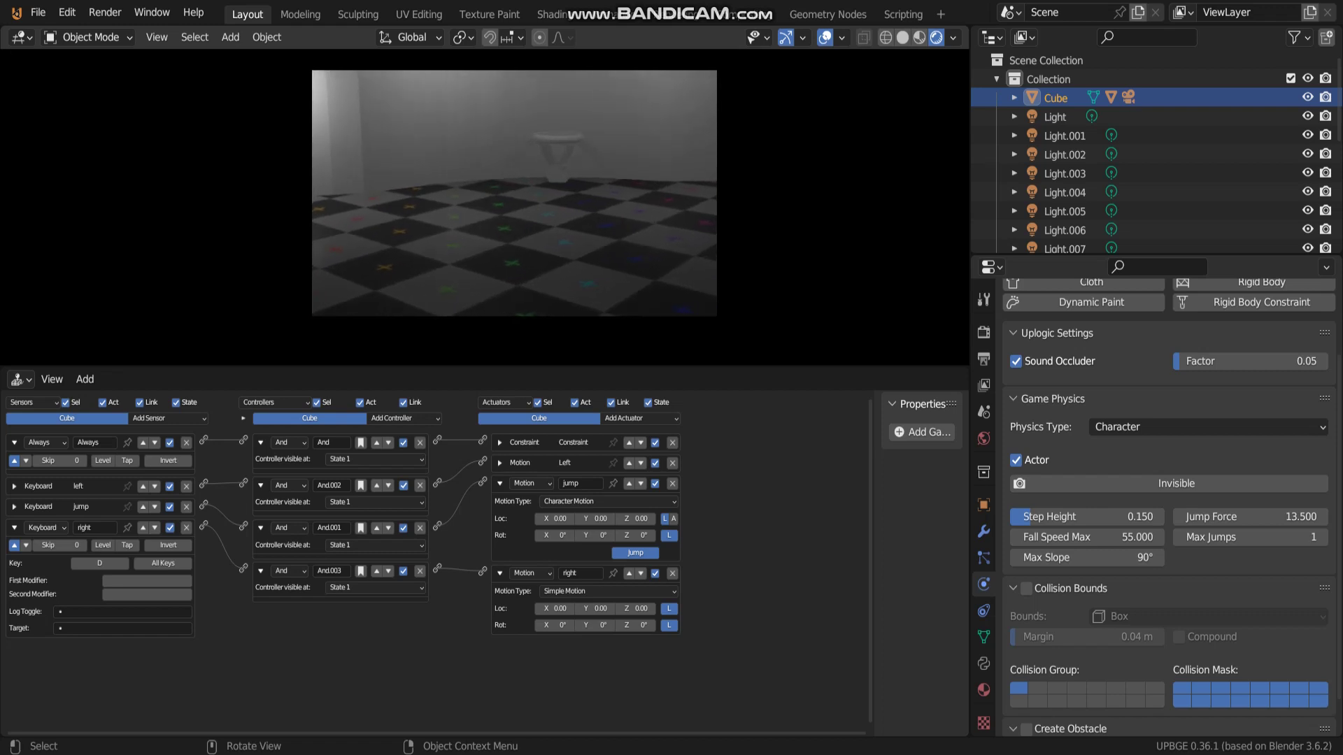
key("Escape")
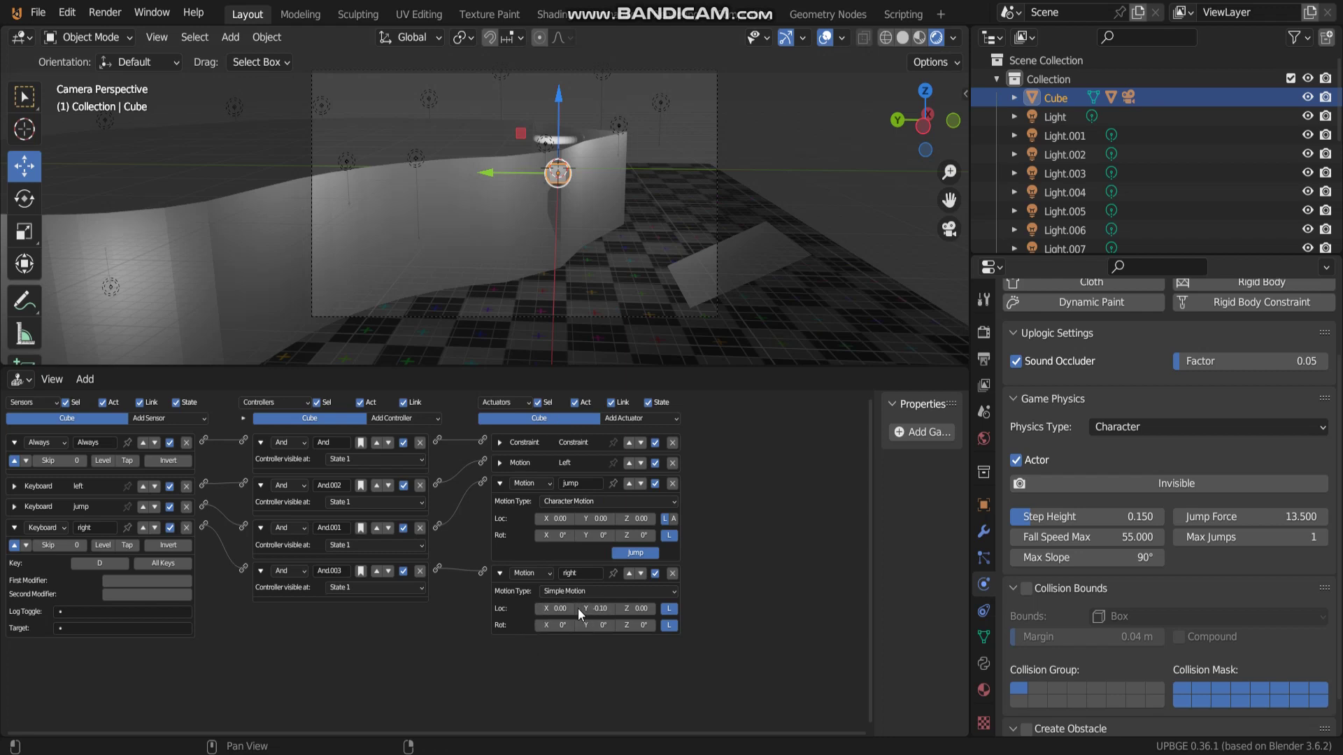
Step: Play-test the cube's right and left movement along the curved wall and stop the game
key("p")
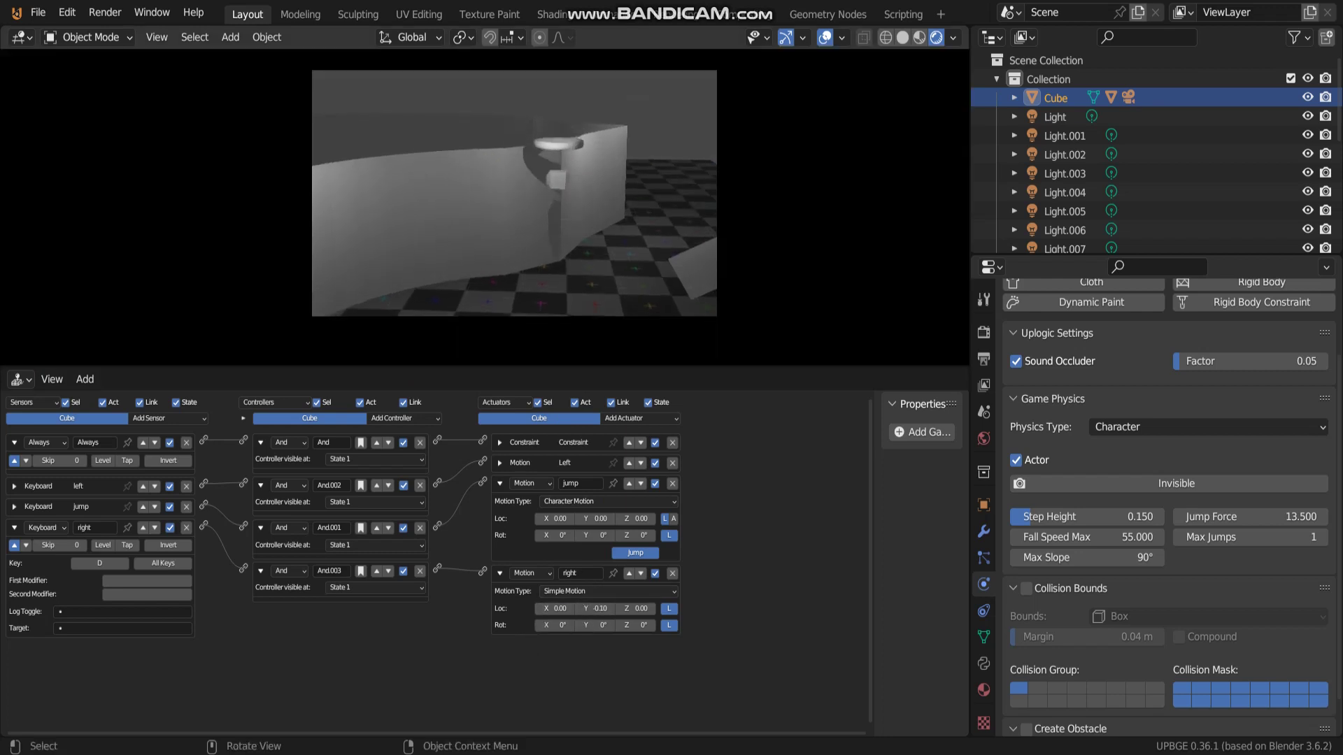
key("d")
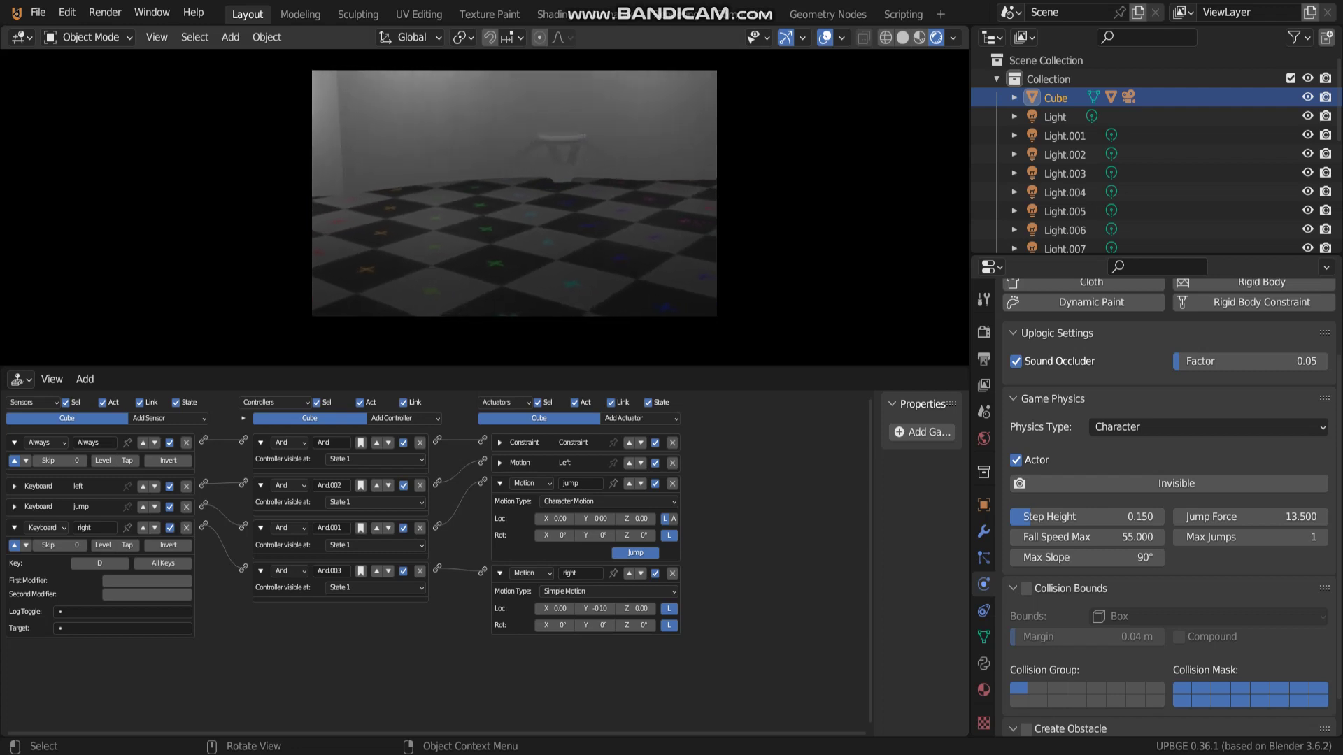
key("a")
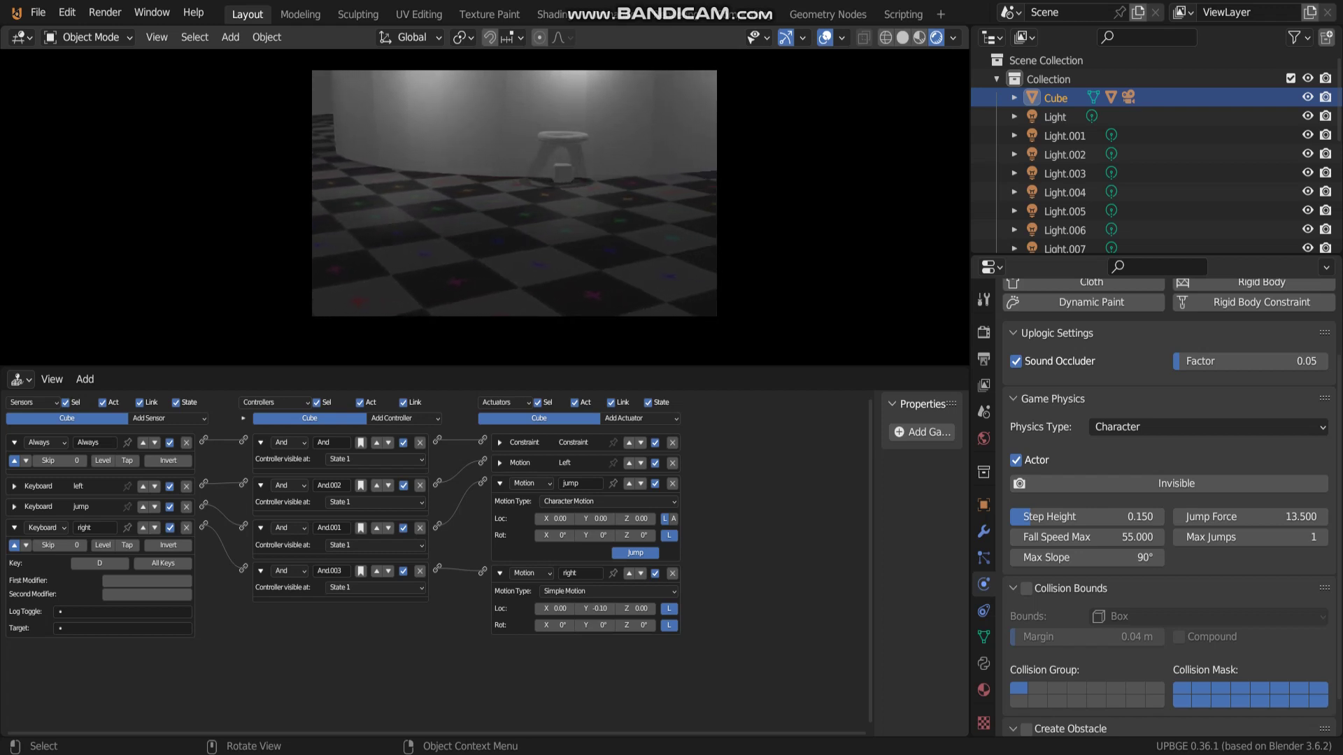
key("d")
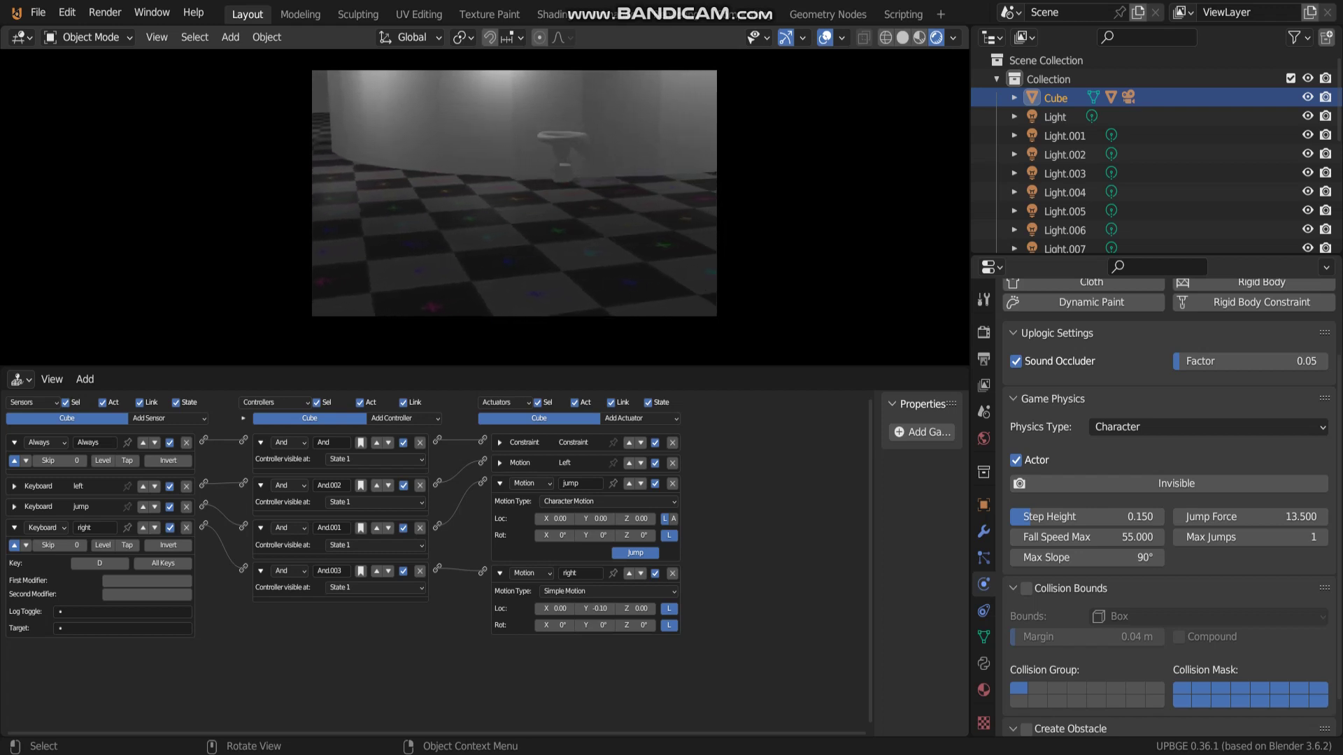
key("d")
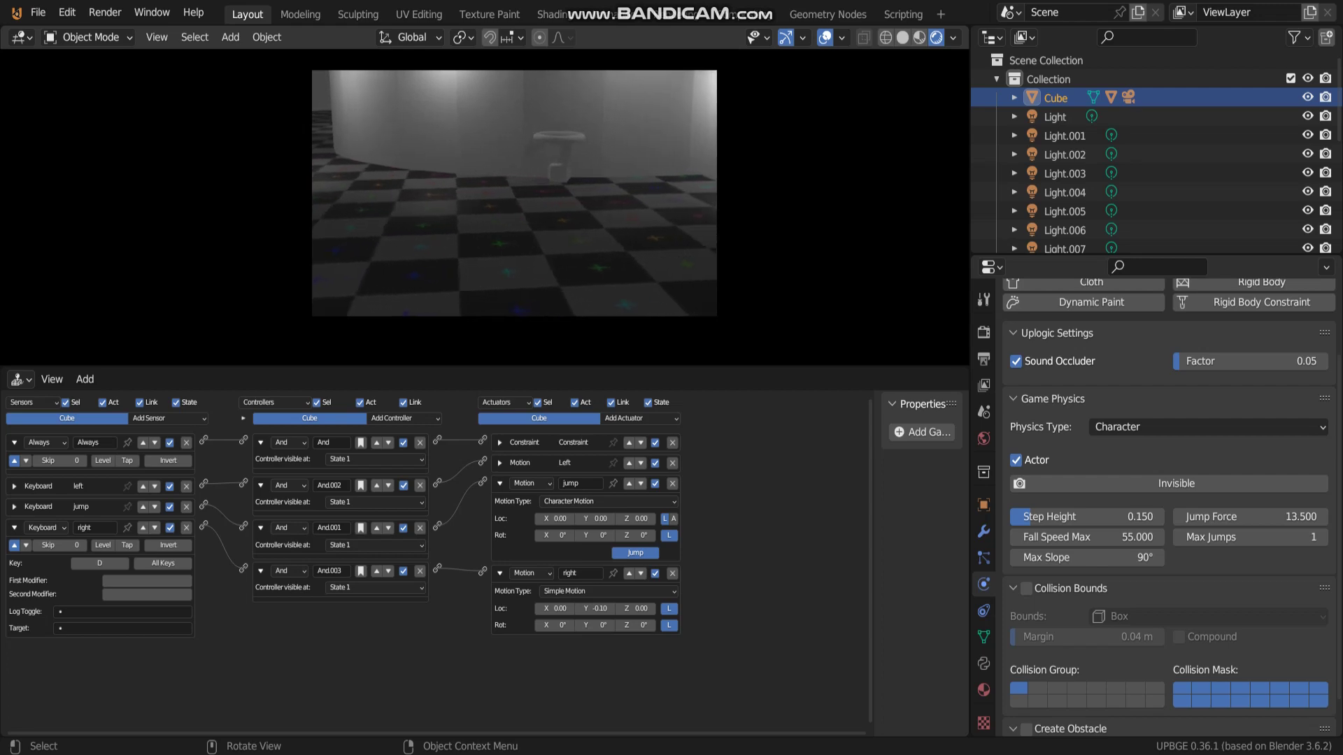
key("Escape")
Step: Compare with the Left Motion actuator's settings and set the right Motion actuator's Y location to -0.30
scroll(526, 585, "up", 3)
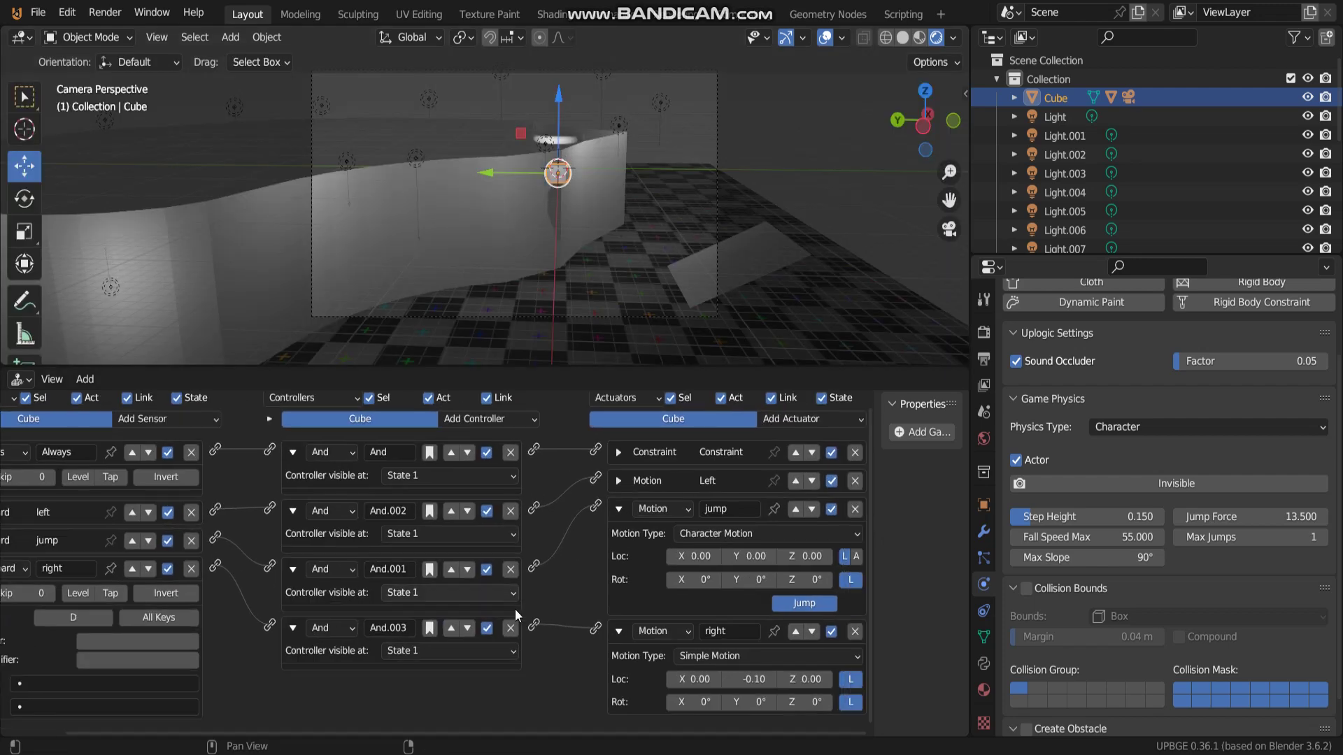
left_click(619, 482)
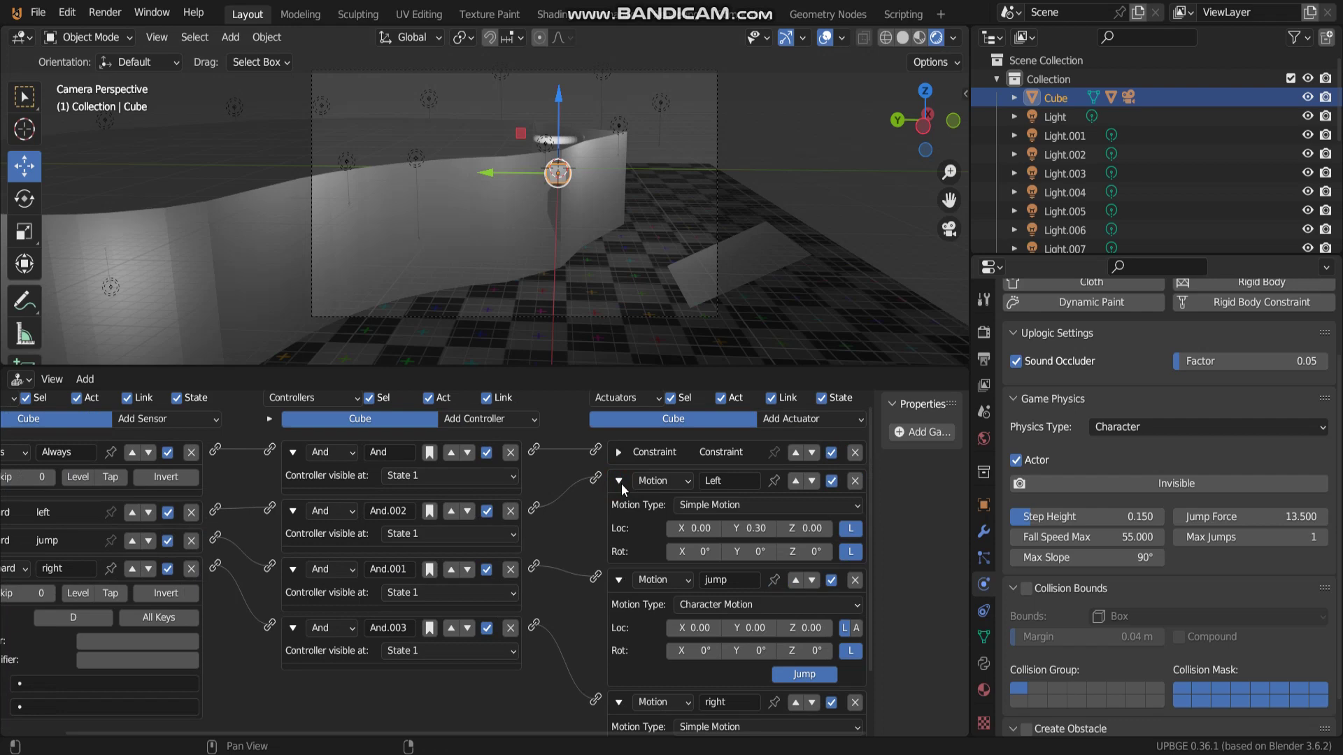
left_click(620, 482)
left_click(770, 680)
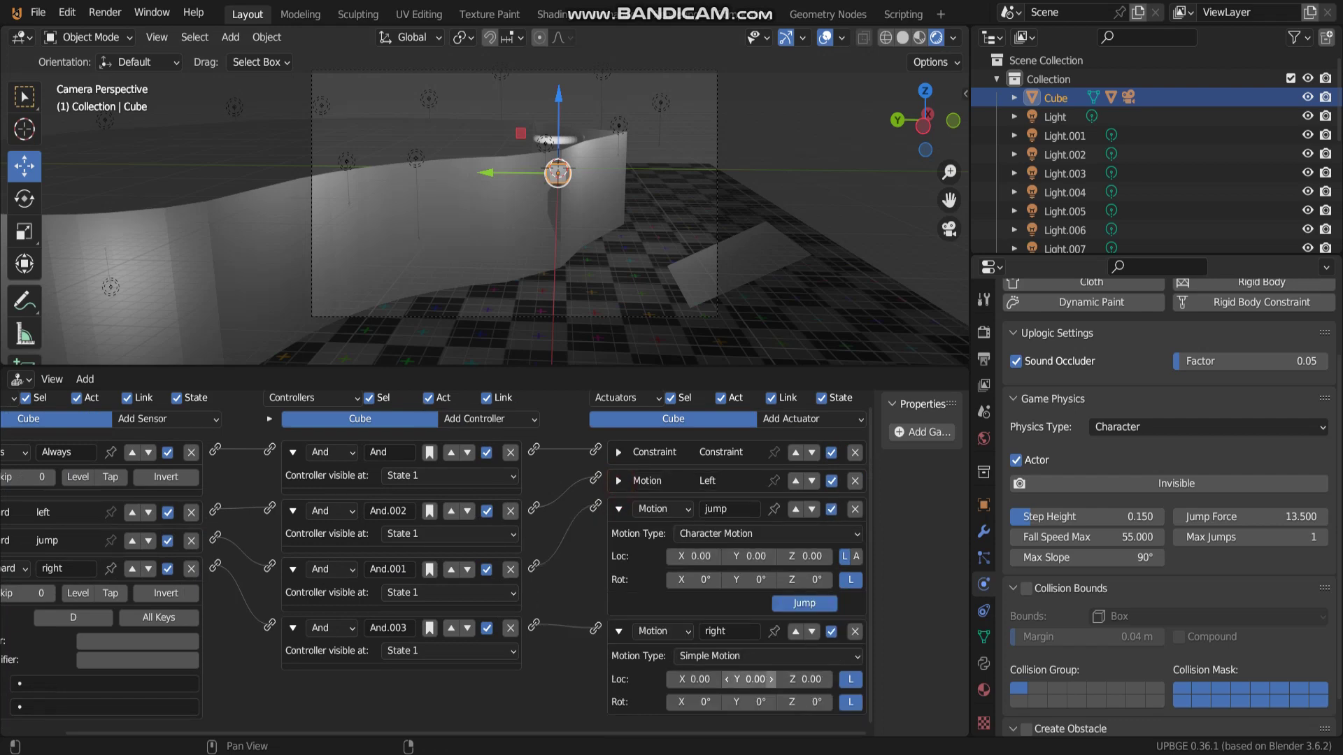
left_click(728, 679)
left_click(727, 678)
left_click(727, 677)
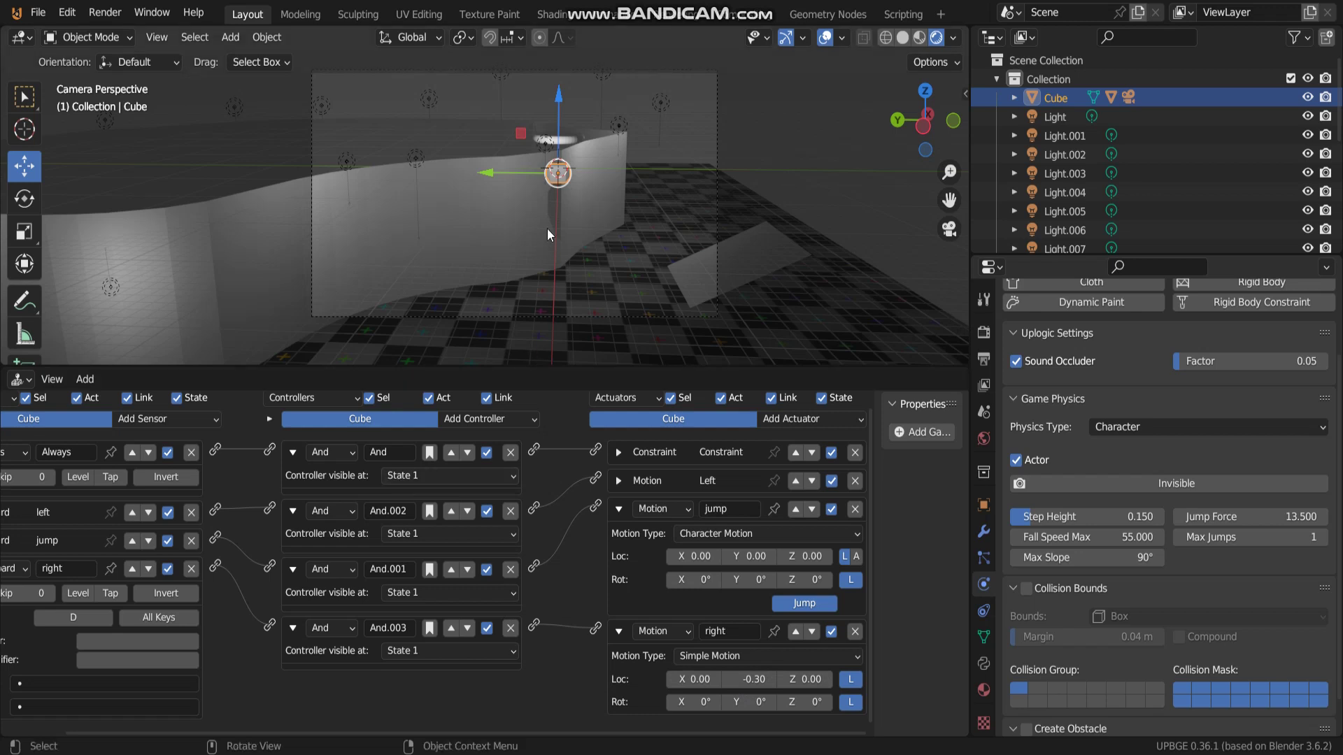
Step: Play-test the cube's left and right movement around the curved wall at the new speed, and end the game
key("p")
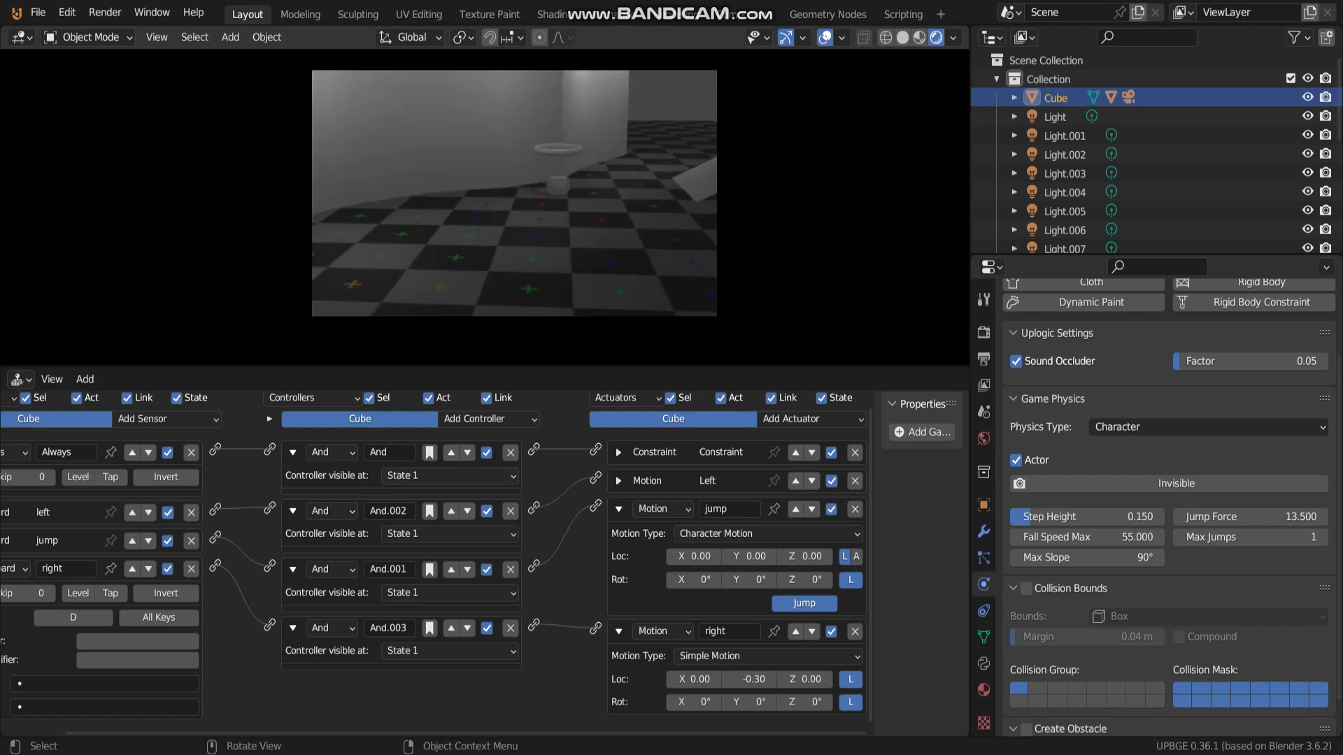
key("a")
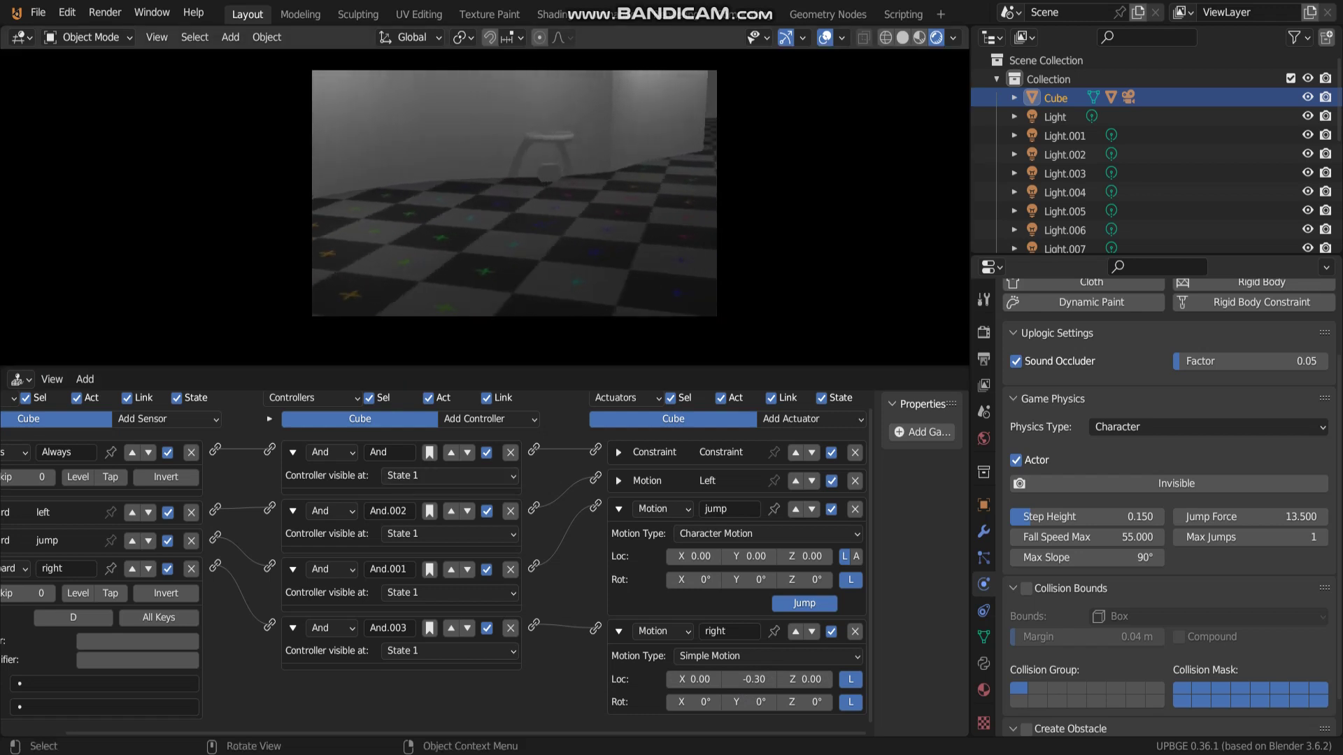
key("d")
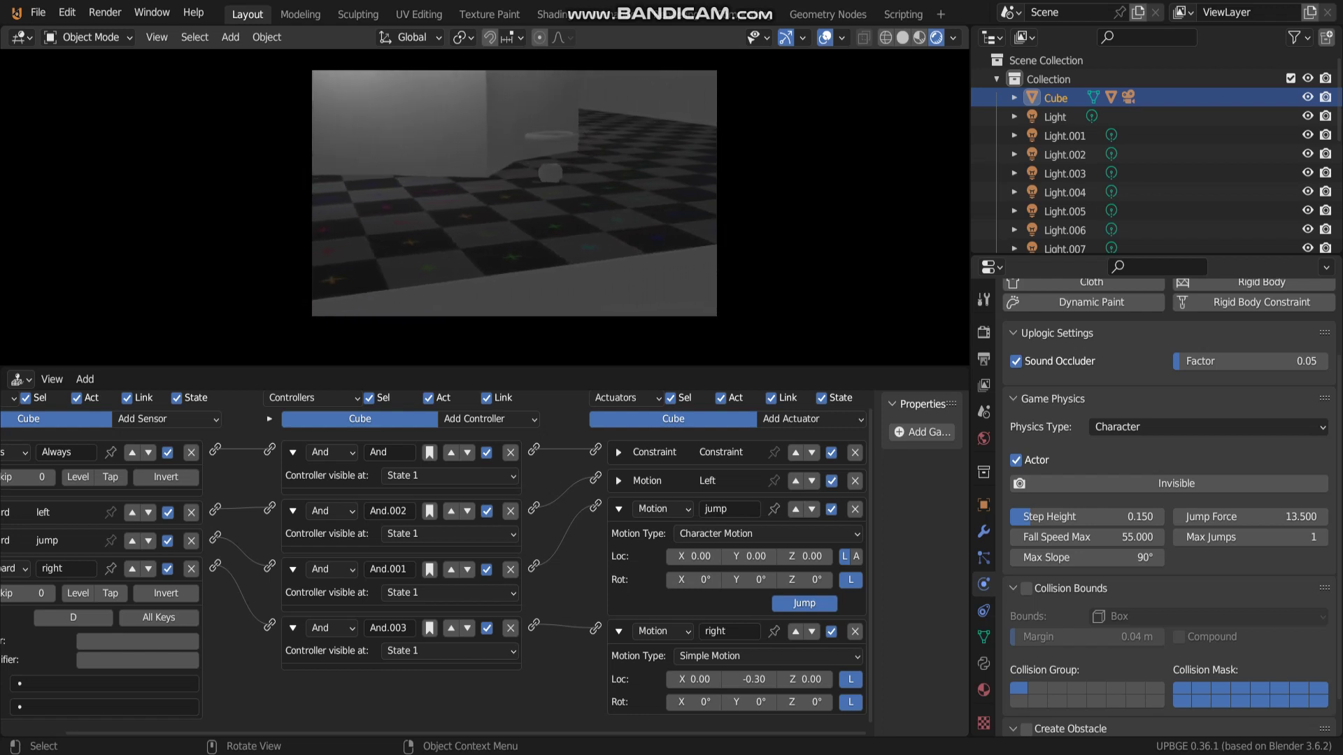
key("a")
key("d")
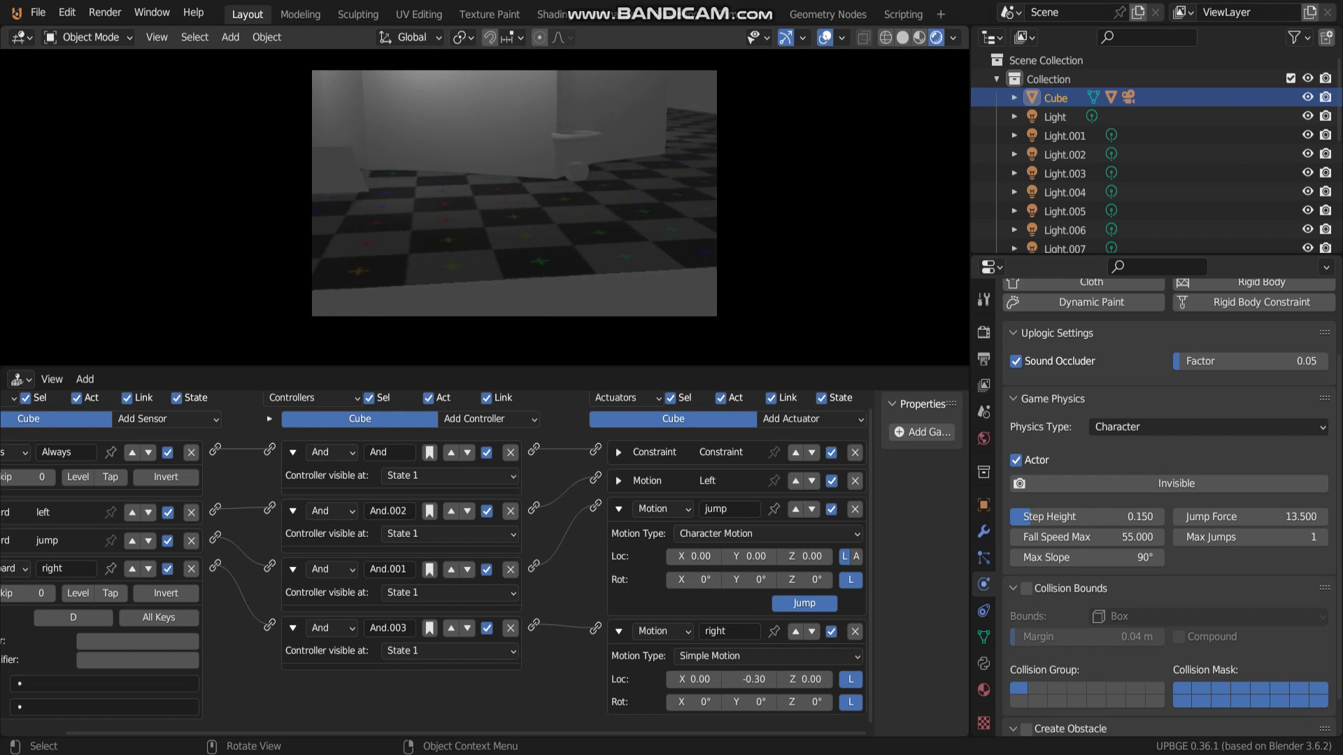
key("a")
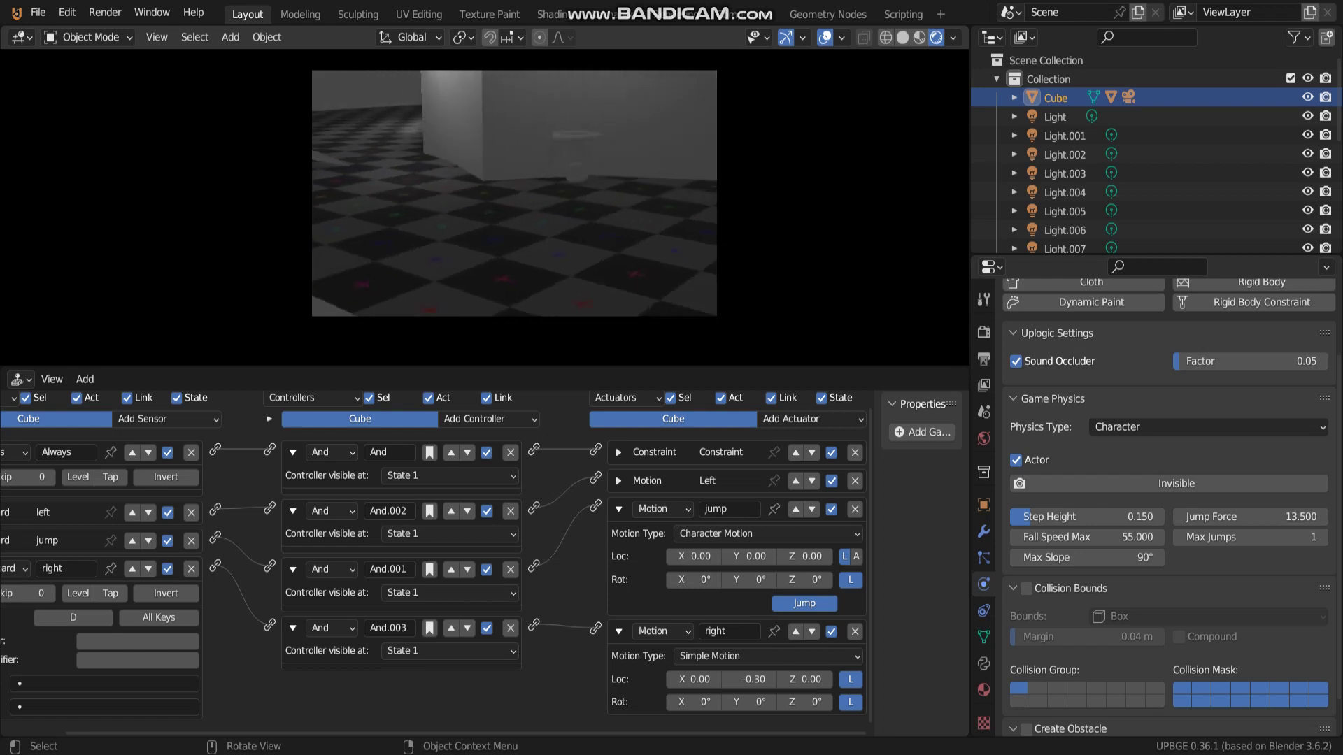
key("d")
key("Right")
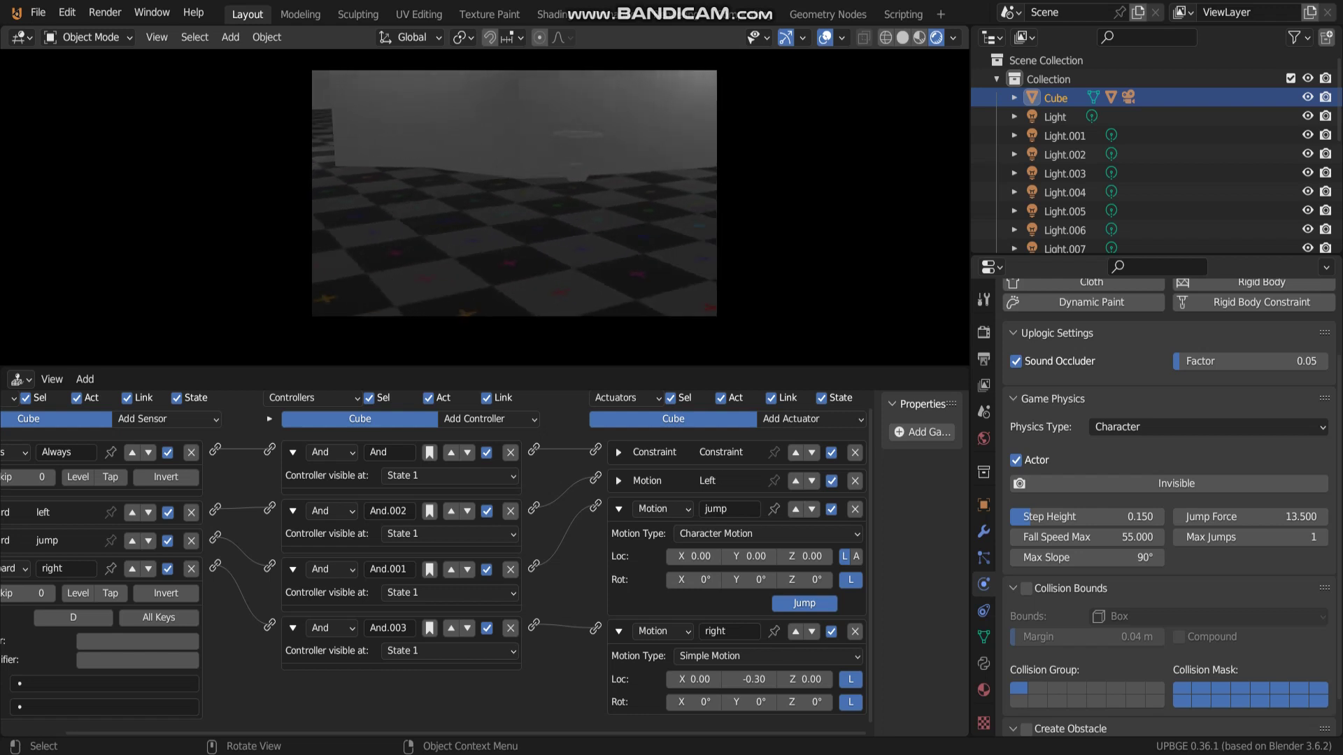
key("a")
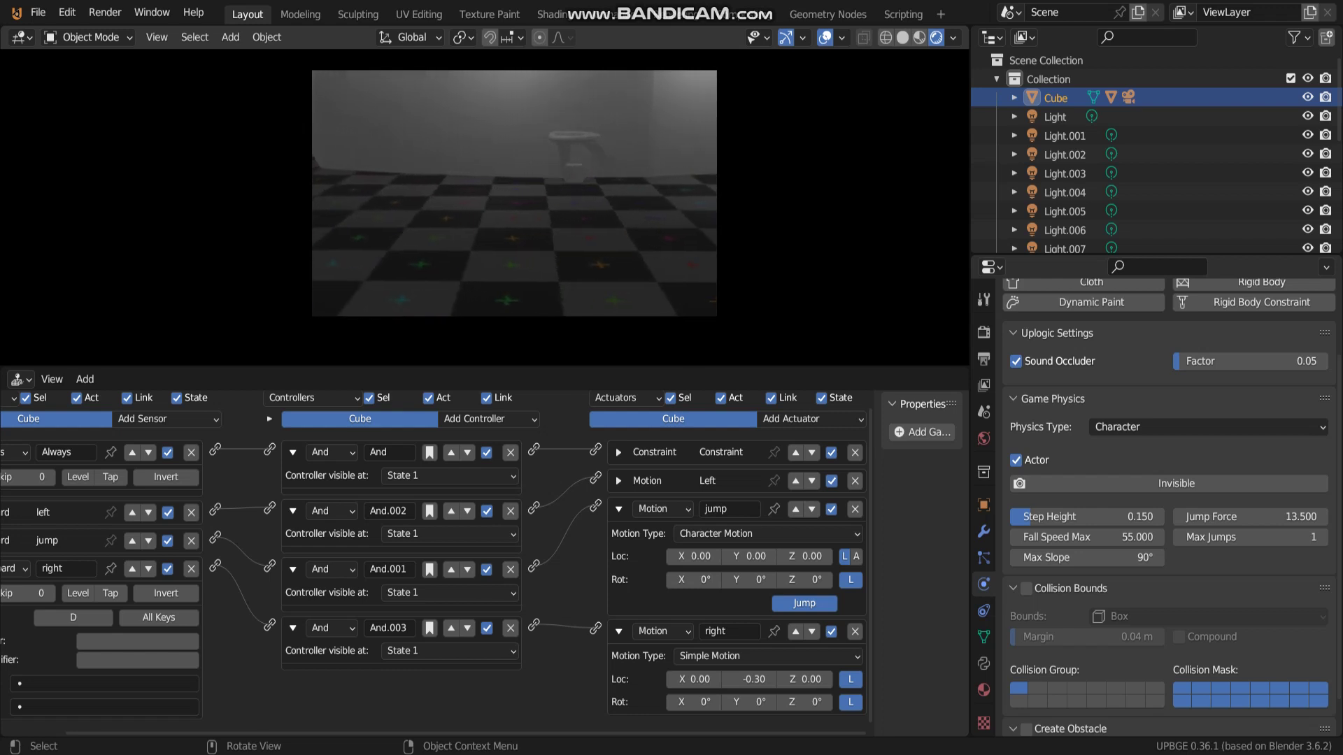
key("d")
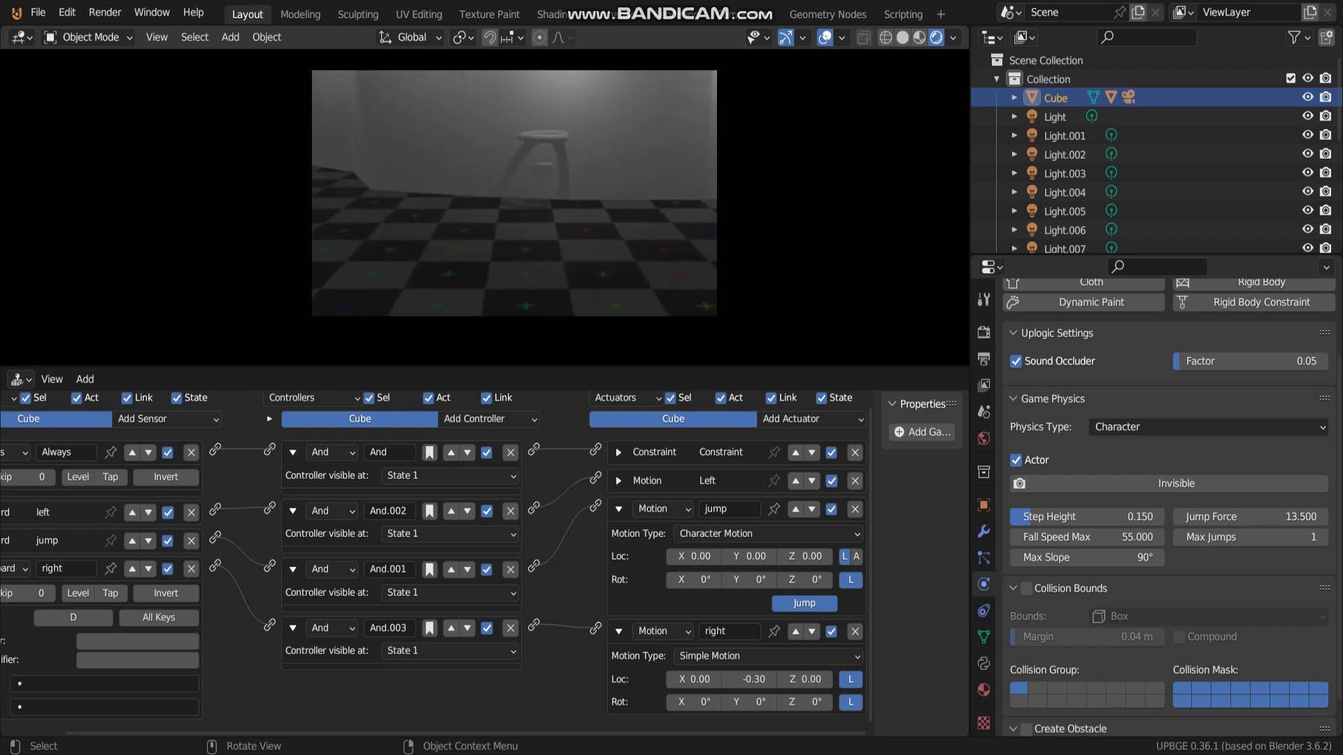
key("a")
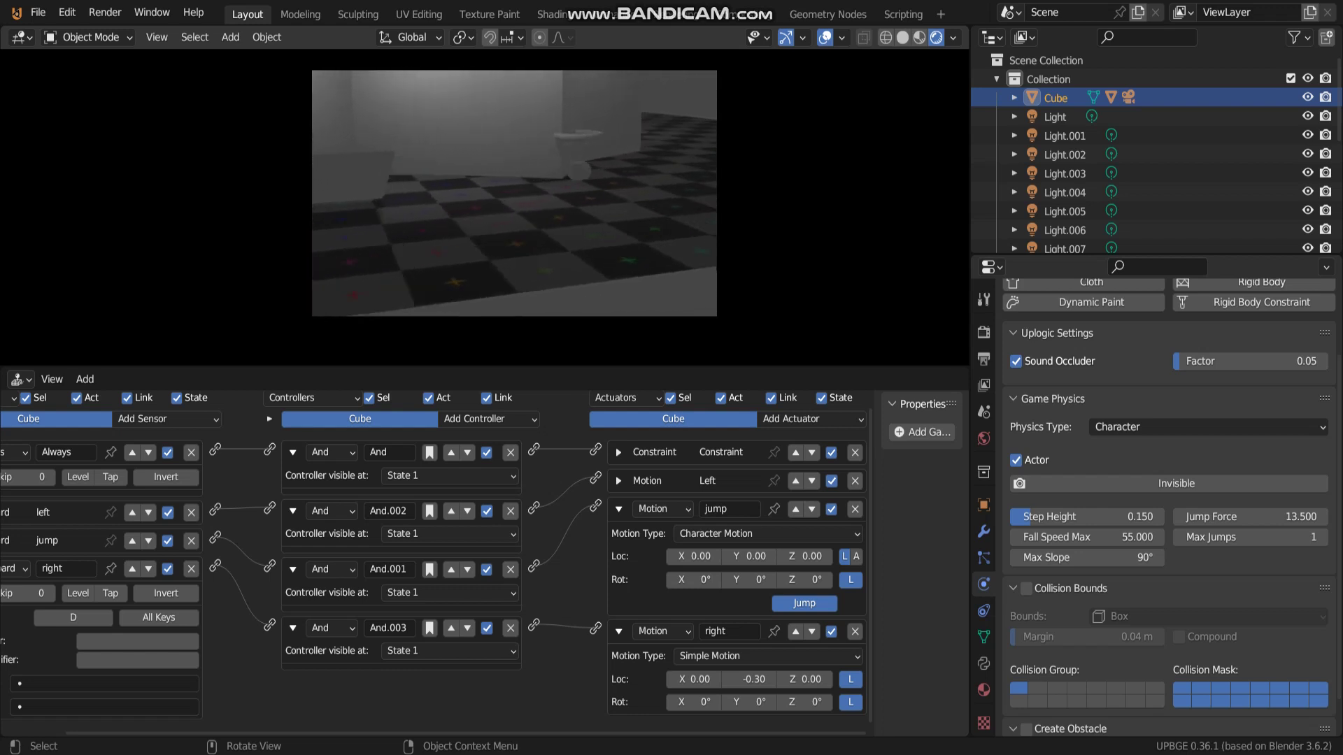
key("Escape")
Step: Bevel the sharp vertical corner edge of the curved wall mesh in Edit Mode
middle_click_drag(526, 291, 468, 275)
left_click(490, 238)
key("Tab")
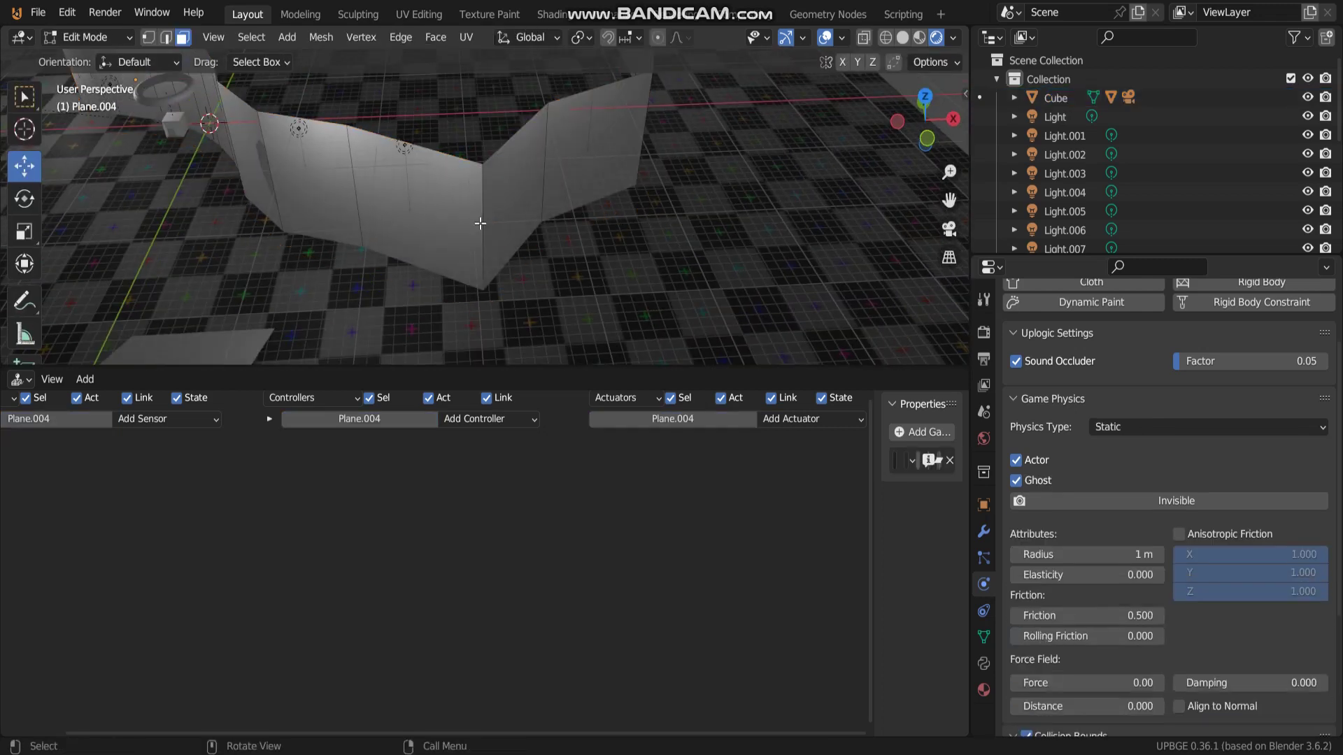
left_click(480, 221)
mouse_move(511, 212)
middle_mouse_down()
mouse_move(528, 212)
mouse_move(501, 215)
middle_mouse_up()
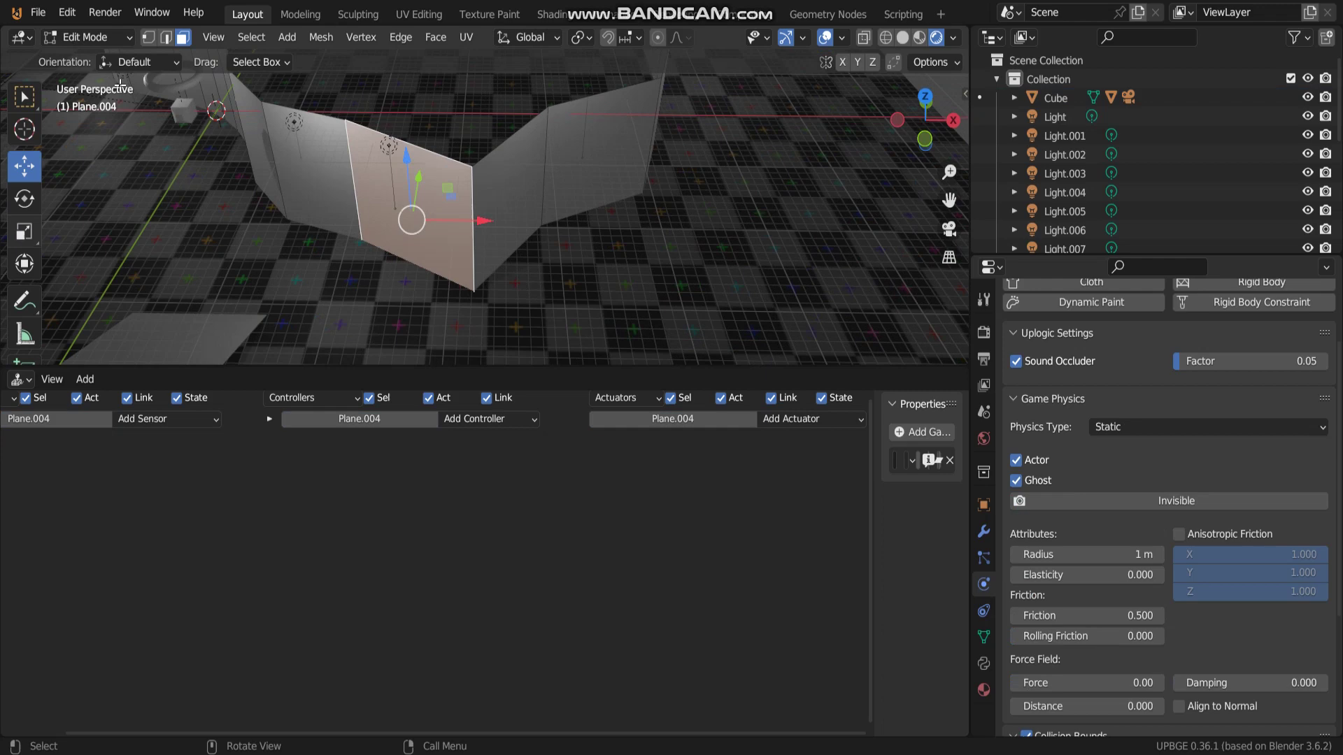
left_click(166, 37)
left_click(483, 212)
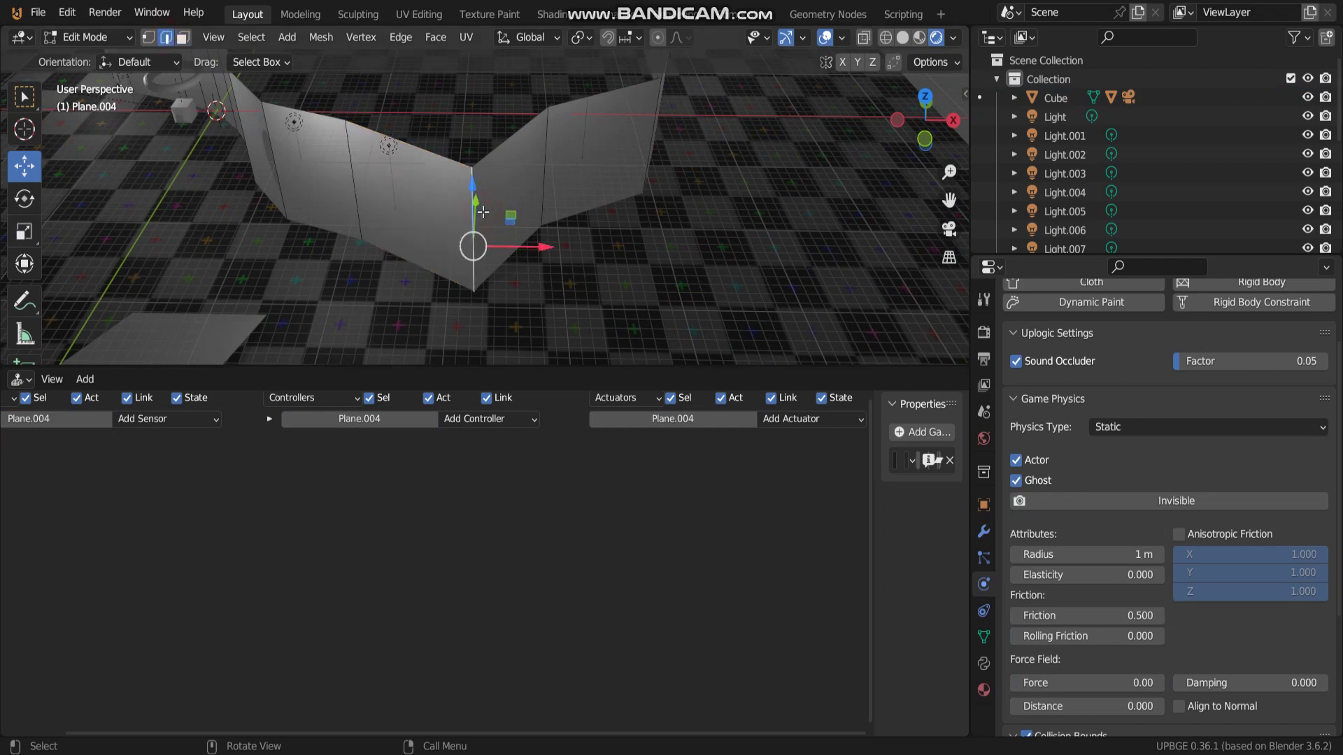
right_click(481, 210)
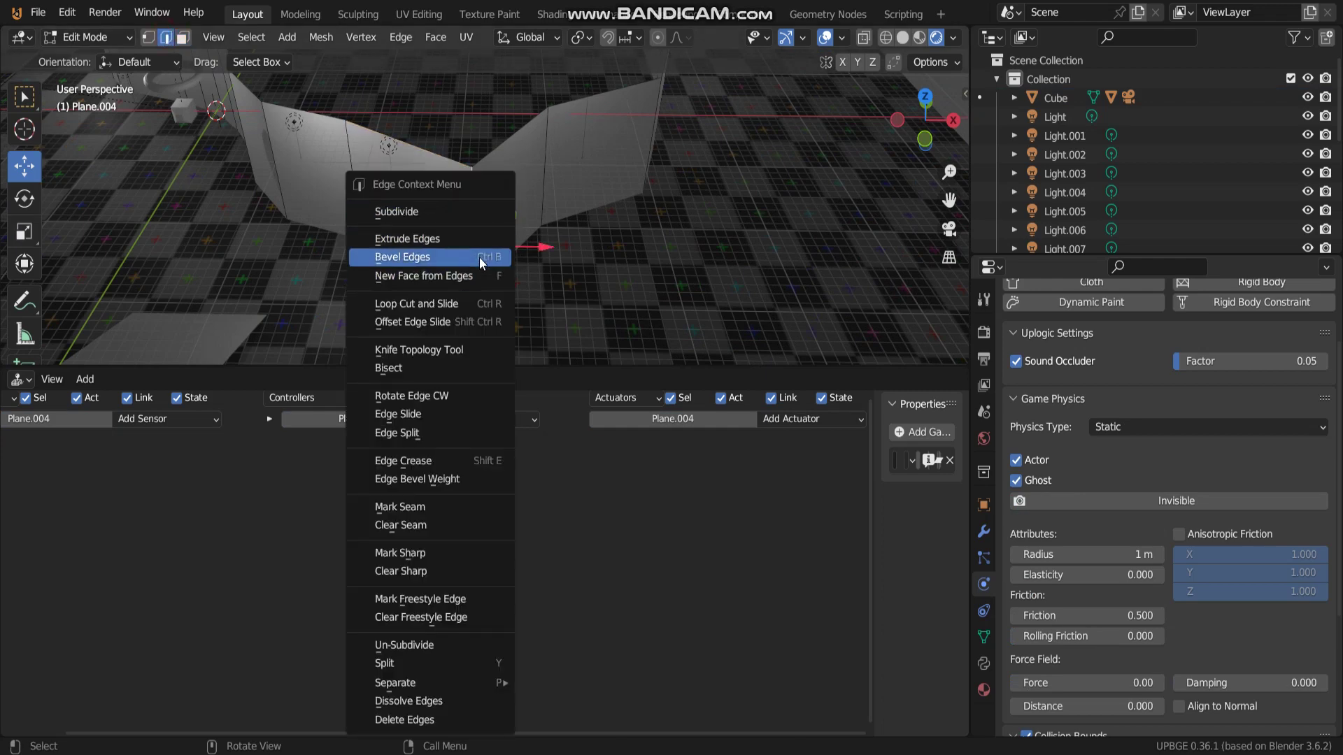
left_click(456, 267)
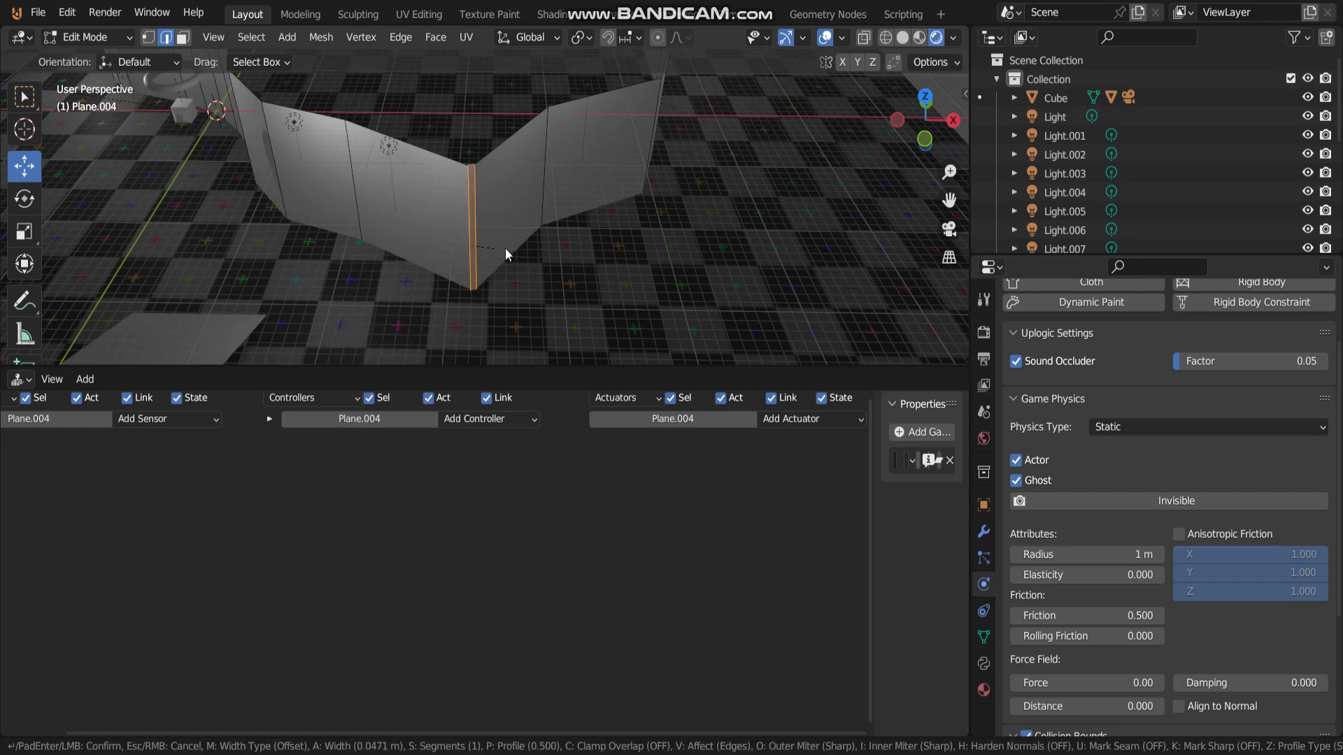
left_click(547, 246)
Step: Bevel the corner's two vertical edges again with a width of about 0.222 m and return to Object Mode
key("ctrl+z")
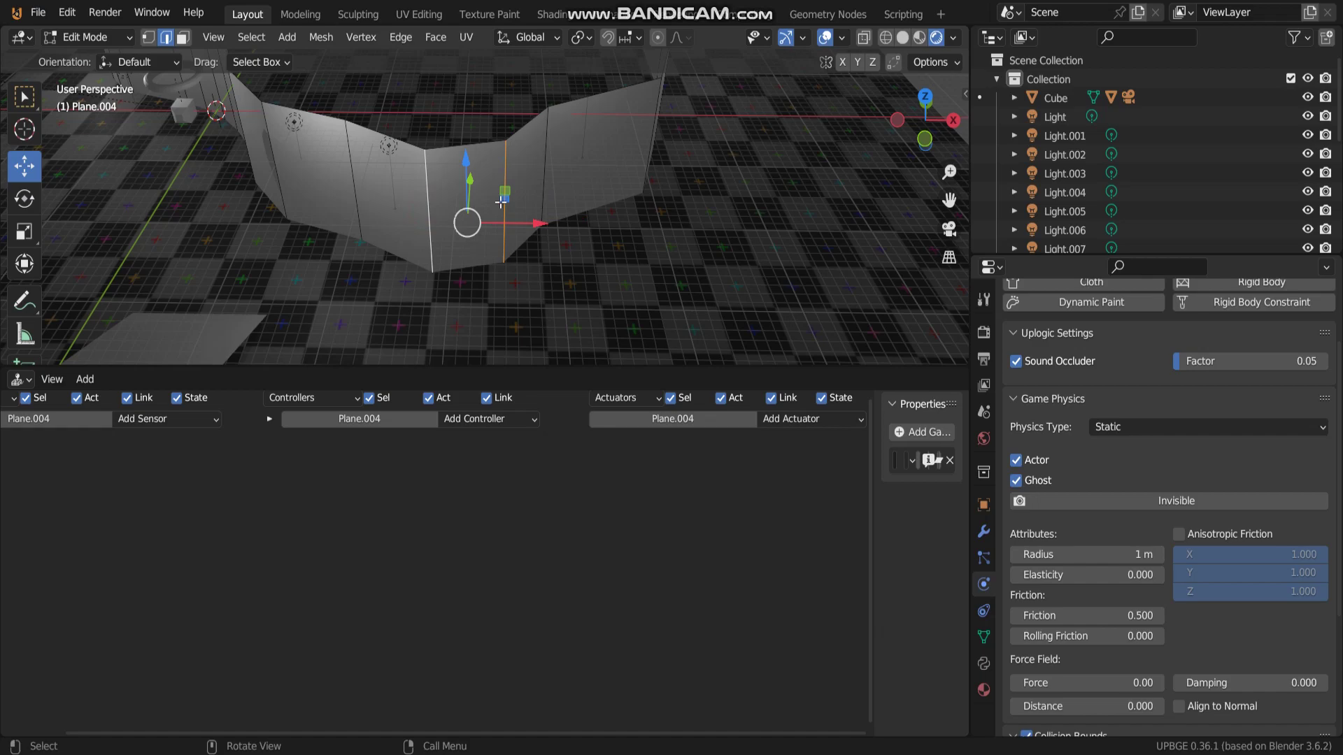
right_click(501, 202)
left_click(503, 204)
left_click(527, 212)
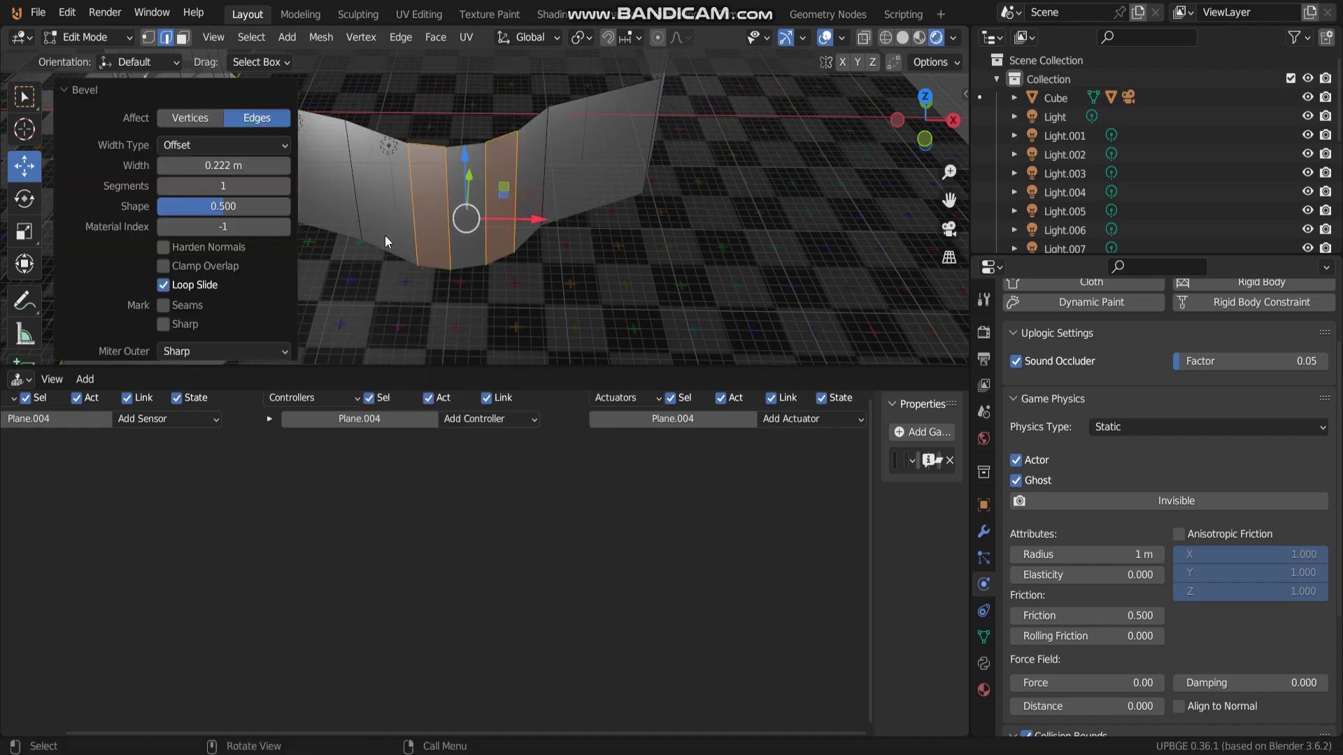
key("Tab")
Step: Add a monkey mesh to the scene and enlarge it by a factor of about 3.17
middle_click_drag(385, 235, 577, 283)
scroll(577, 283, "down", 3)
middle_click_drag(438, 319, 599, 223, "shift")
middle_click_drag(528, 267, 414, 255, "shift")
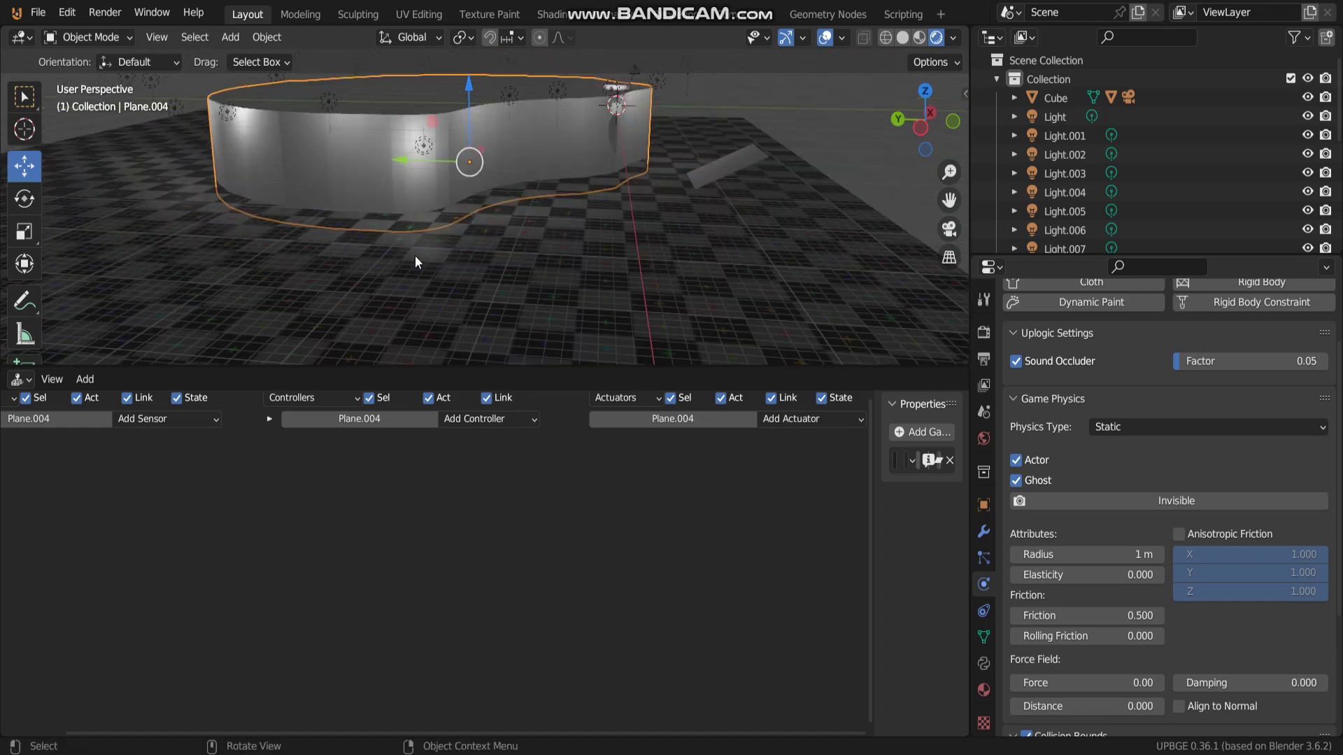
key("shift+a")
mouse_move(443, 255)
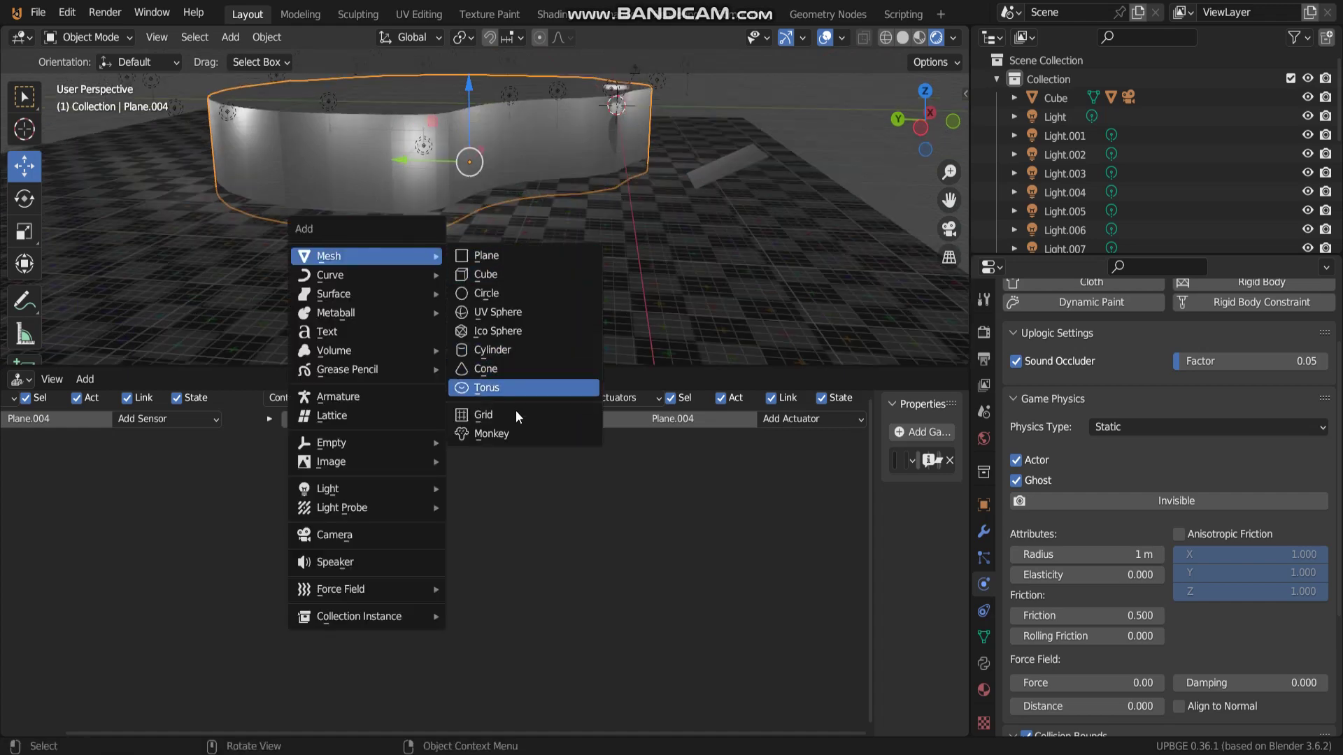
left_click(516, 432)
key("s")
left_click(660, 214)
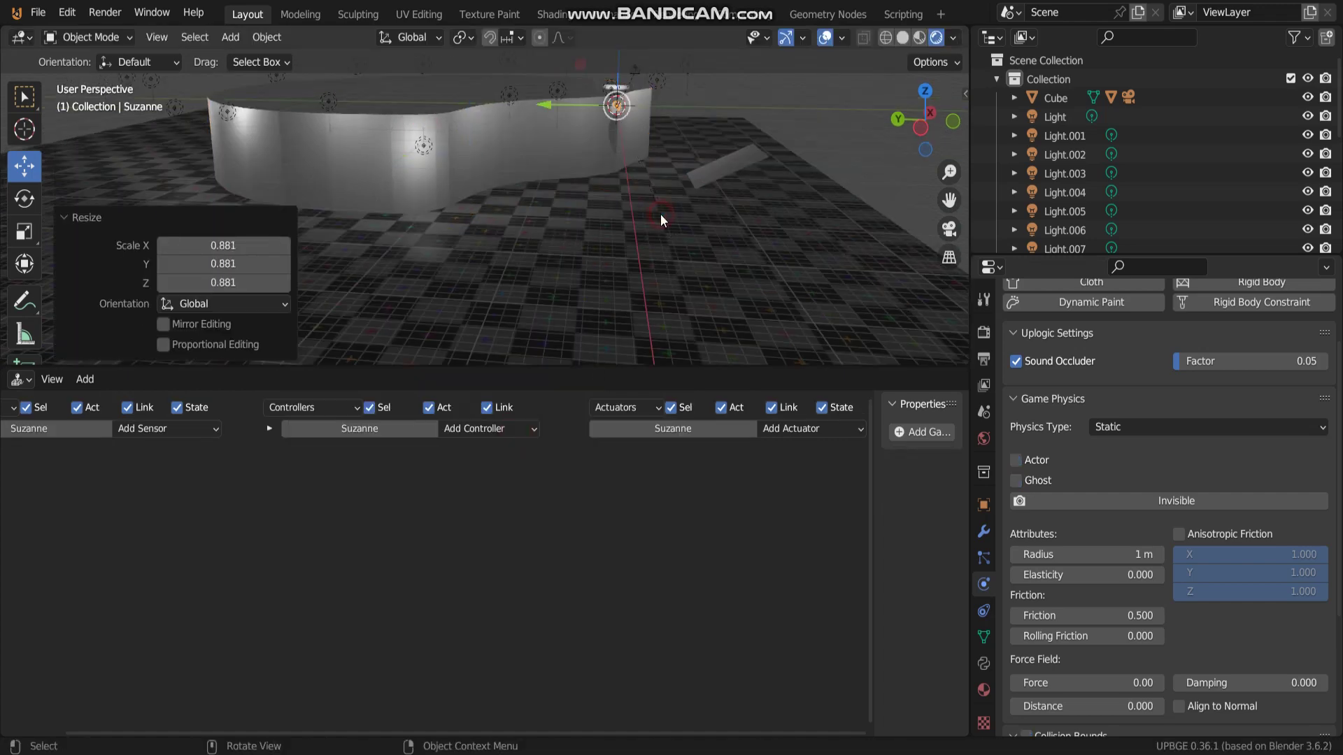
key("s")
left_click(930, 275)
Step: Rotate the monkey about -36.5° and position it inside the curved wall, enlarged by a further factor of about 1.99
key("r")
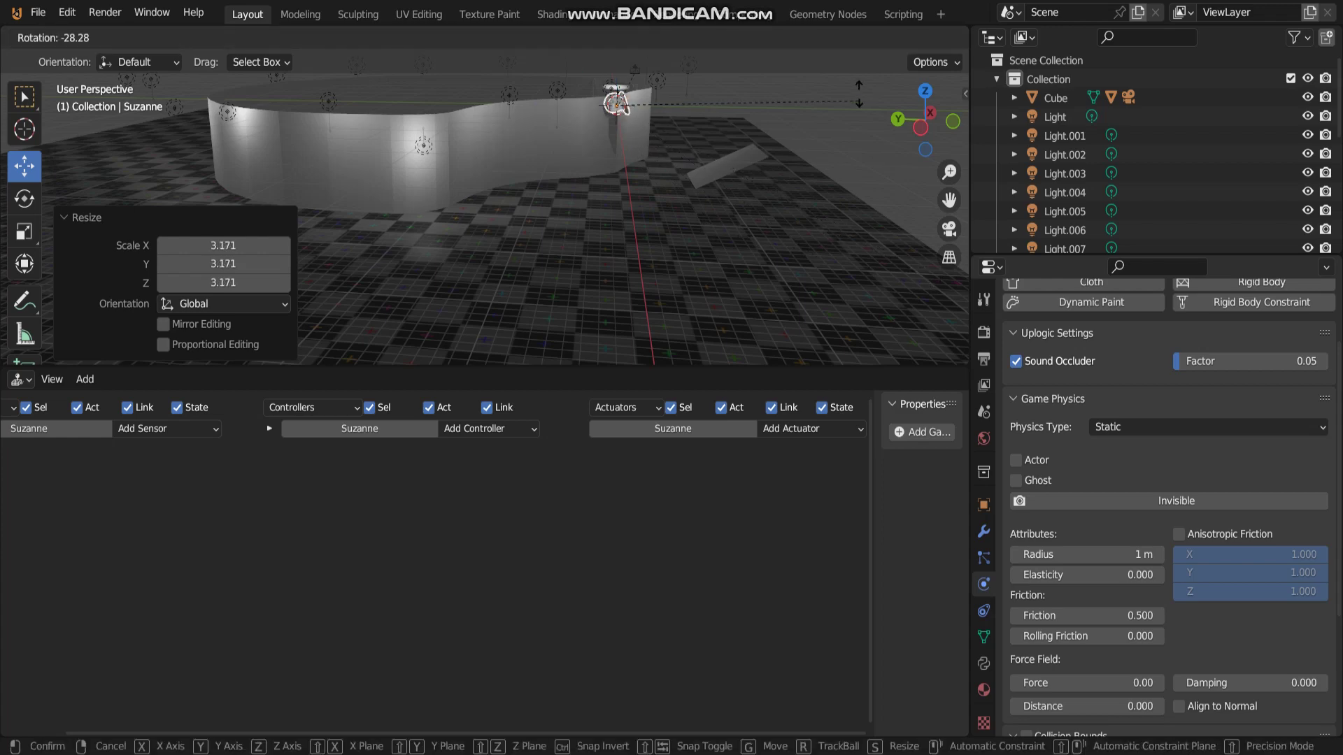
left_click(788, 87)
key("g")
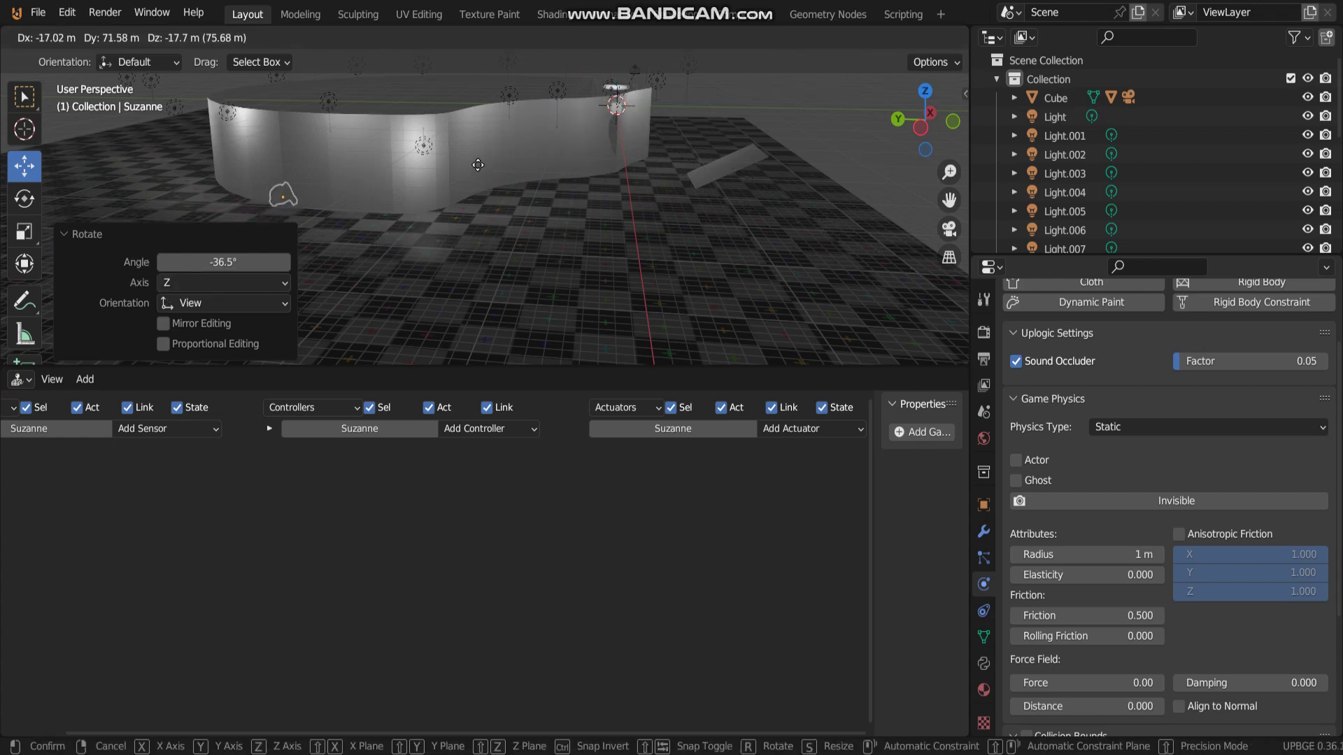
left_click(478, 162)
mouse_move(477, 163)
middle_mouse_down()
mouse_move(371, 213)
mouse_move(401, 183)
mouse_move(425, 236)
mouse_move(500, 162)
middle_mouse_up()
key("s")
left_click(413, 201)
key("g")
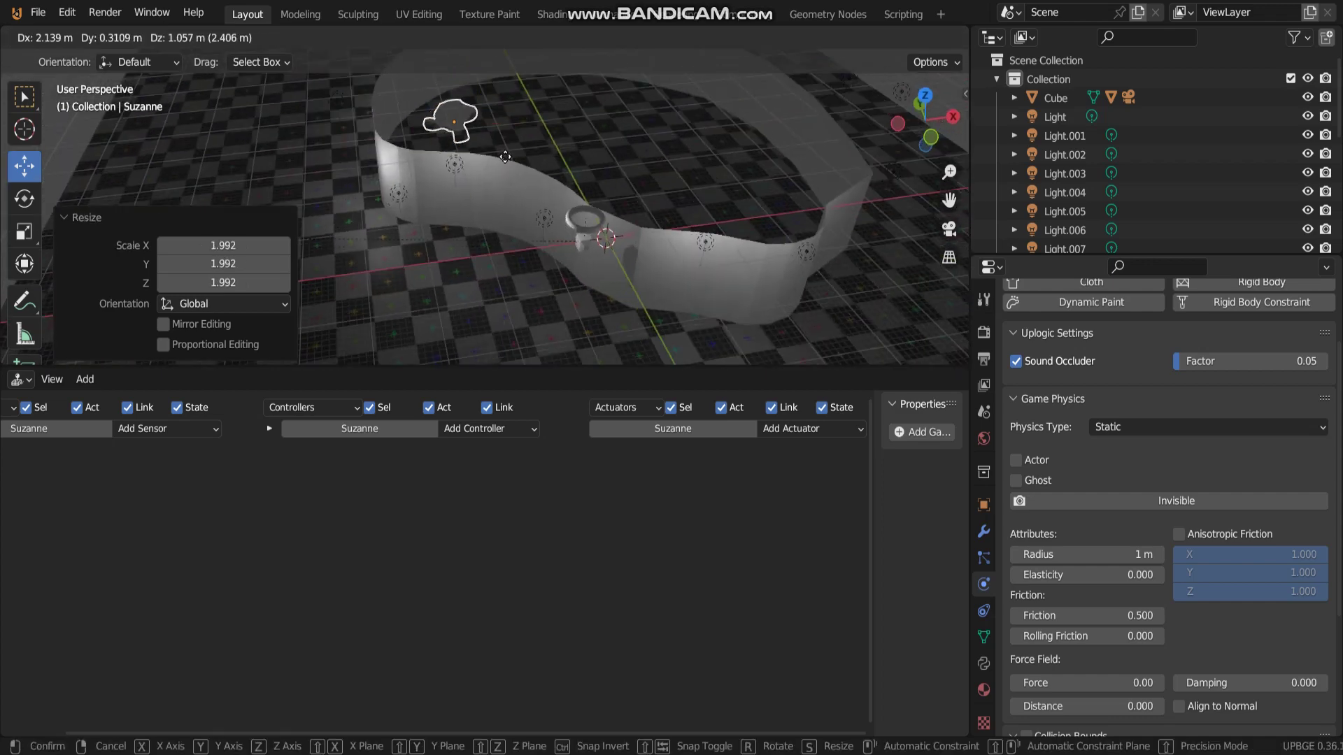
left_click(506, 157)
Step: Duplicate the monkey twice and place the two copies on the floor area outside the curved wall
key("shift+d")
left_click(414, 169)
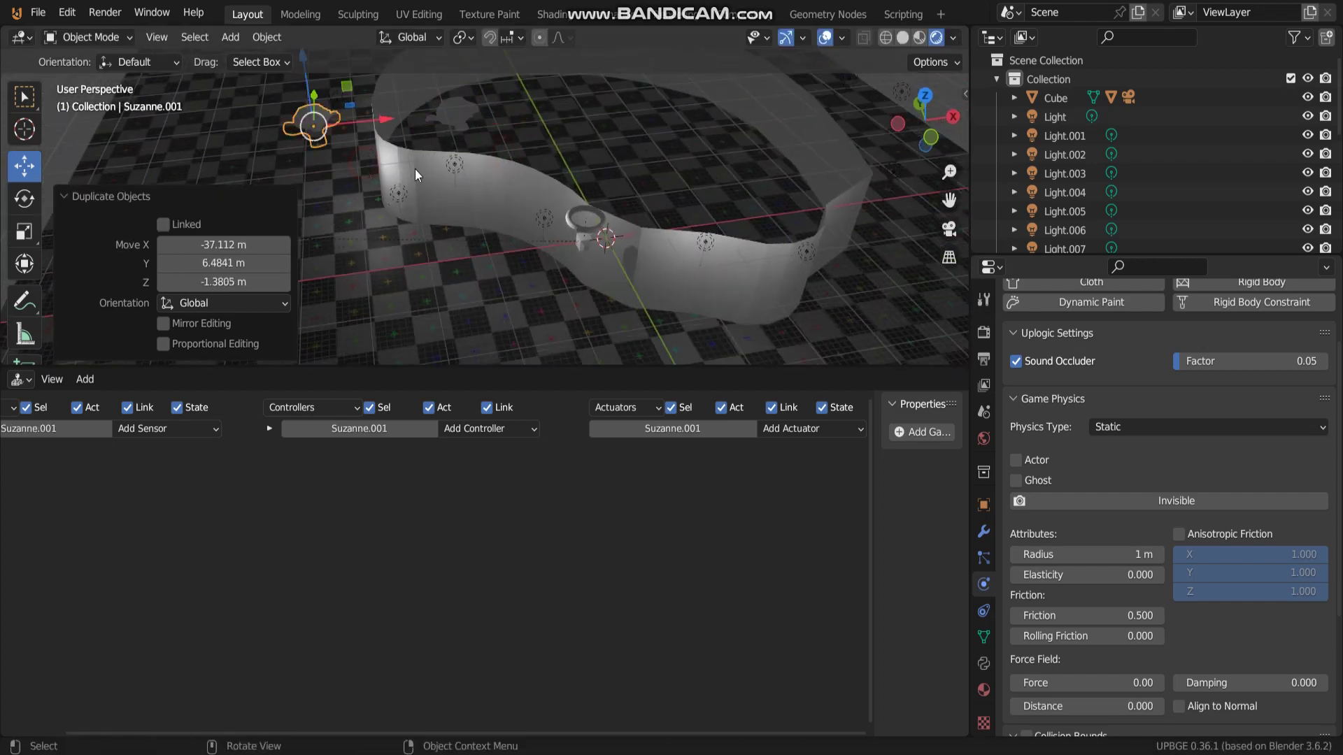
middle_click_drag(414, 169, 523, 175)
left_click(824, 148)
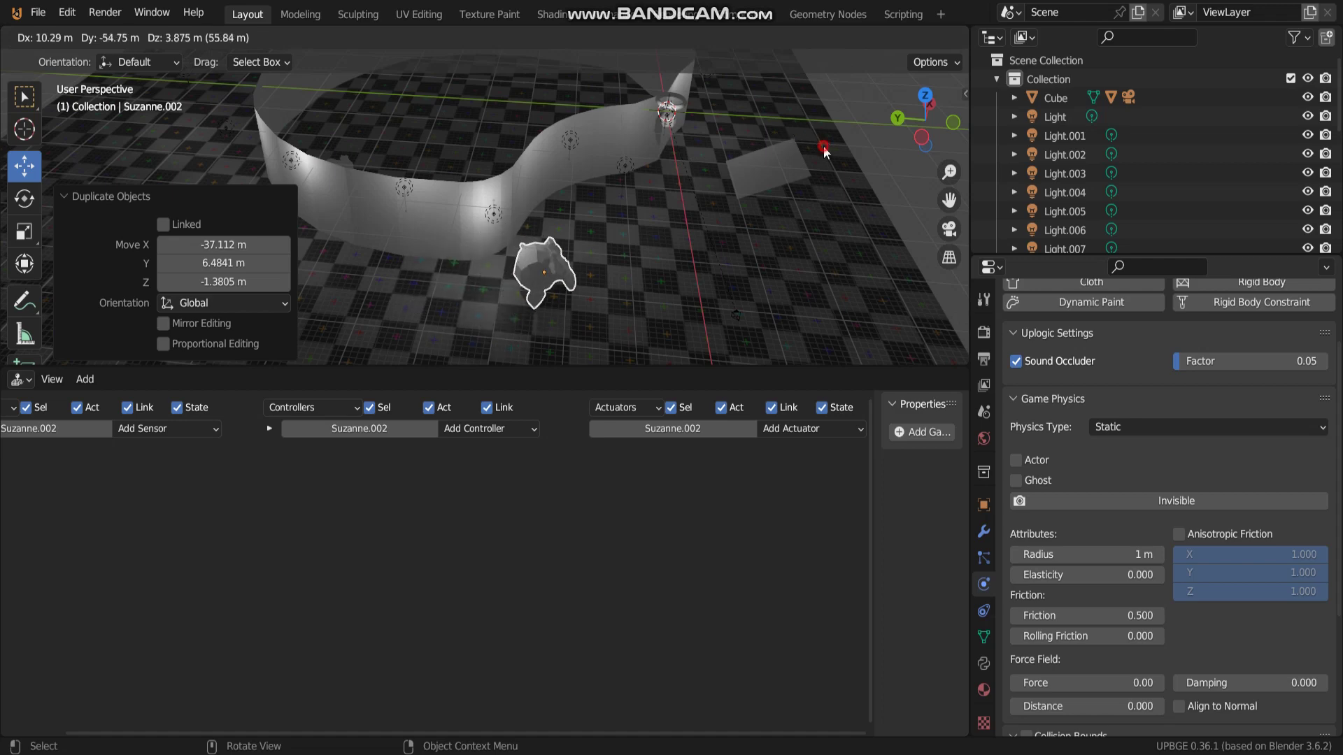
middle_click_drag(705, 180, 724, 183)
scroll(570, 249, "down", 2)
middle_click_drag(570, 245, 682, 273)
key("g")
left_click(579, 275)
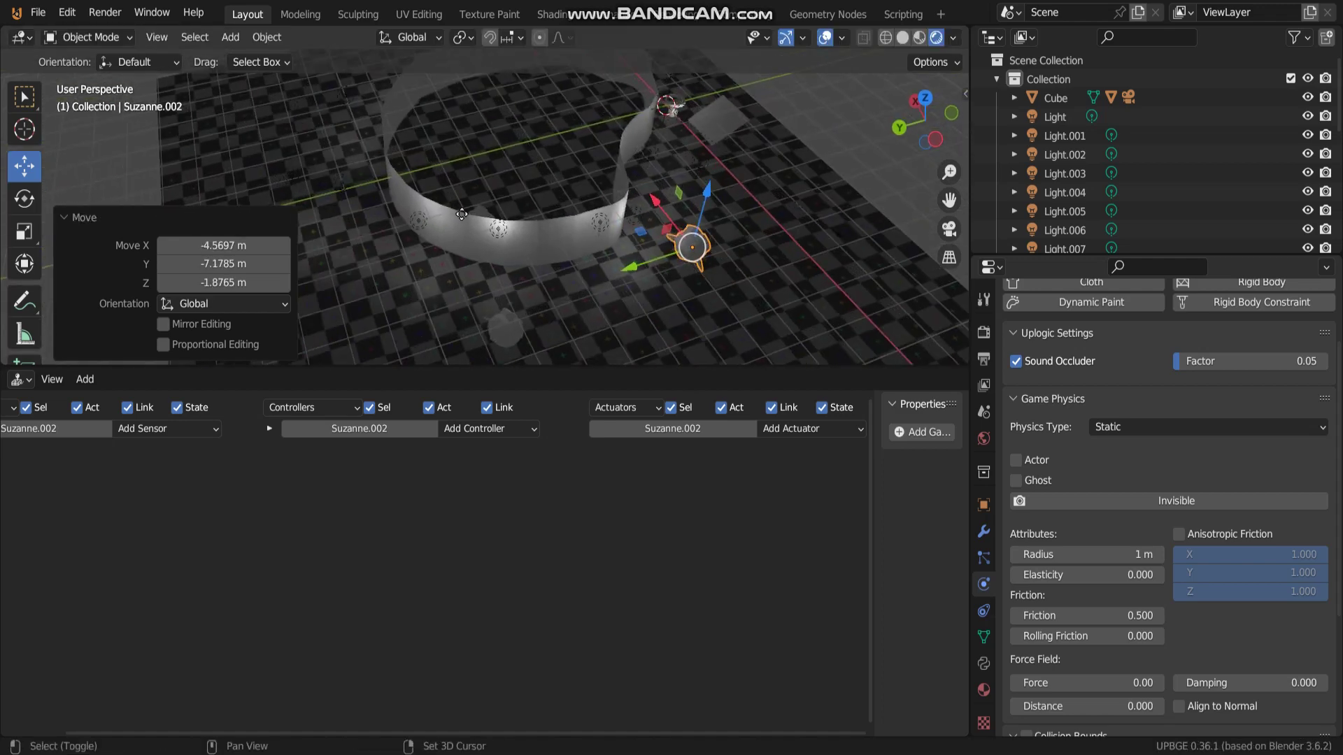
Step: Make three more copies of the monkey and spread them around the remaining sides of the curved wall
key("shift+d")
left_click(342, 256)
middle_click_drag(510, 250, 574, 221)
key("shift+d")
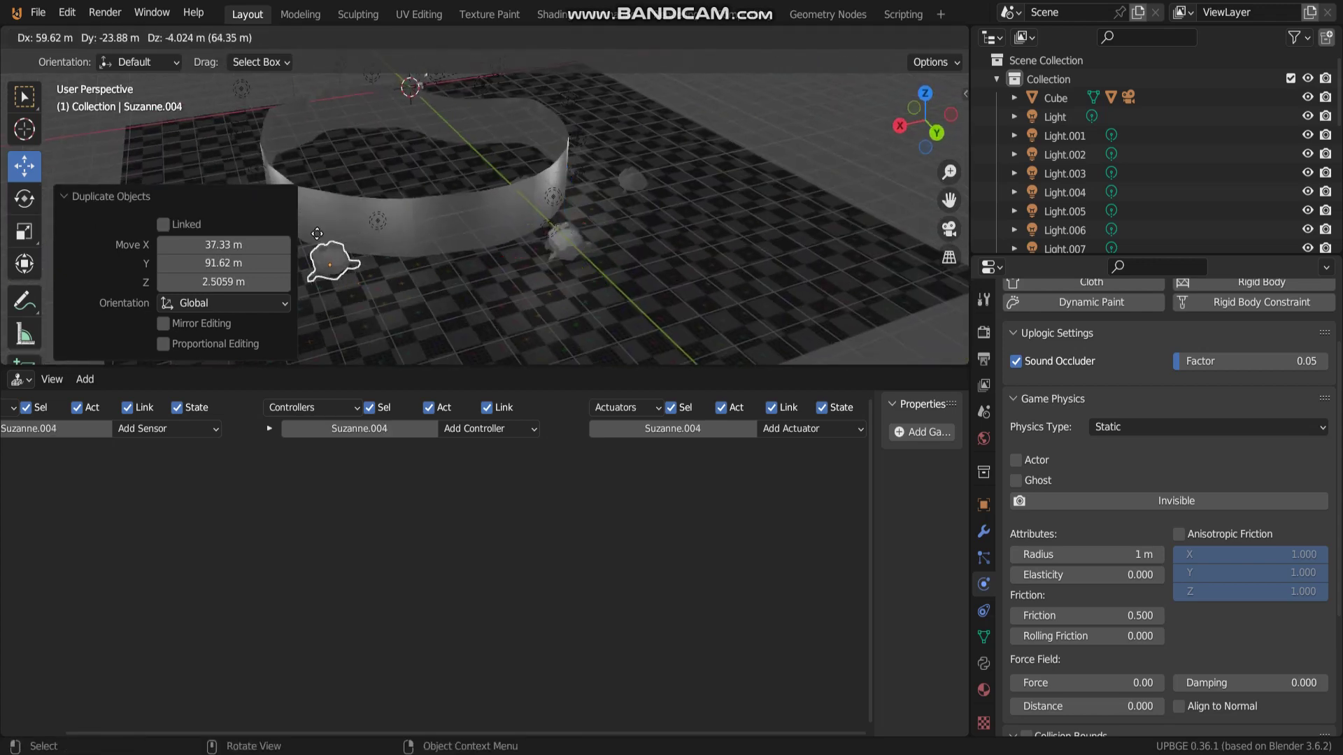
left_click(243, 222)
middle_click_drag(423, 222, 525, 233)
key("shift+d")
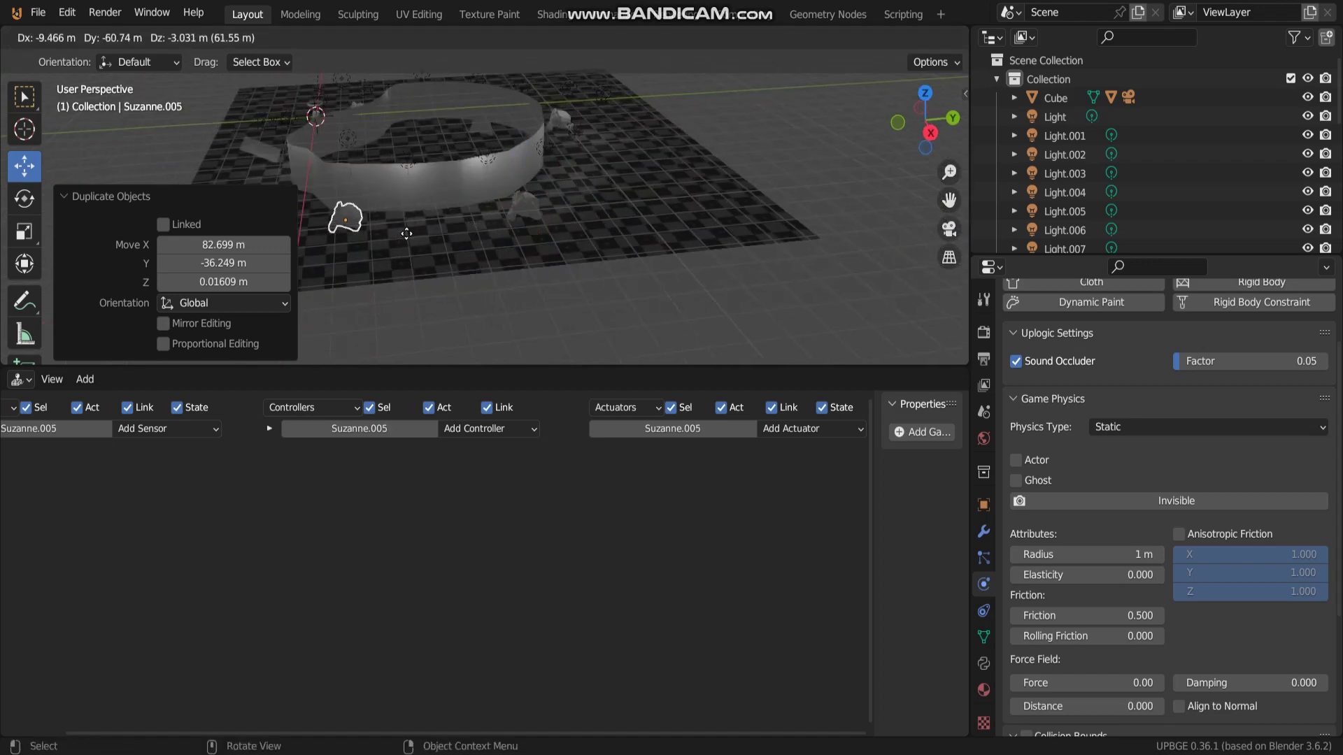
left_click(386, 220)
middle_click_drag(386, 220, 624, 217)
Step: Add a cylinder scaled by about 9.23 and move it about -49.6 m in X, 54.9 m in Y and -7.2 m in Z
key("shift+a")
mouse_move(624, 217)
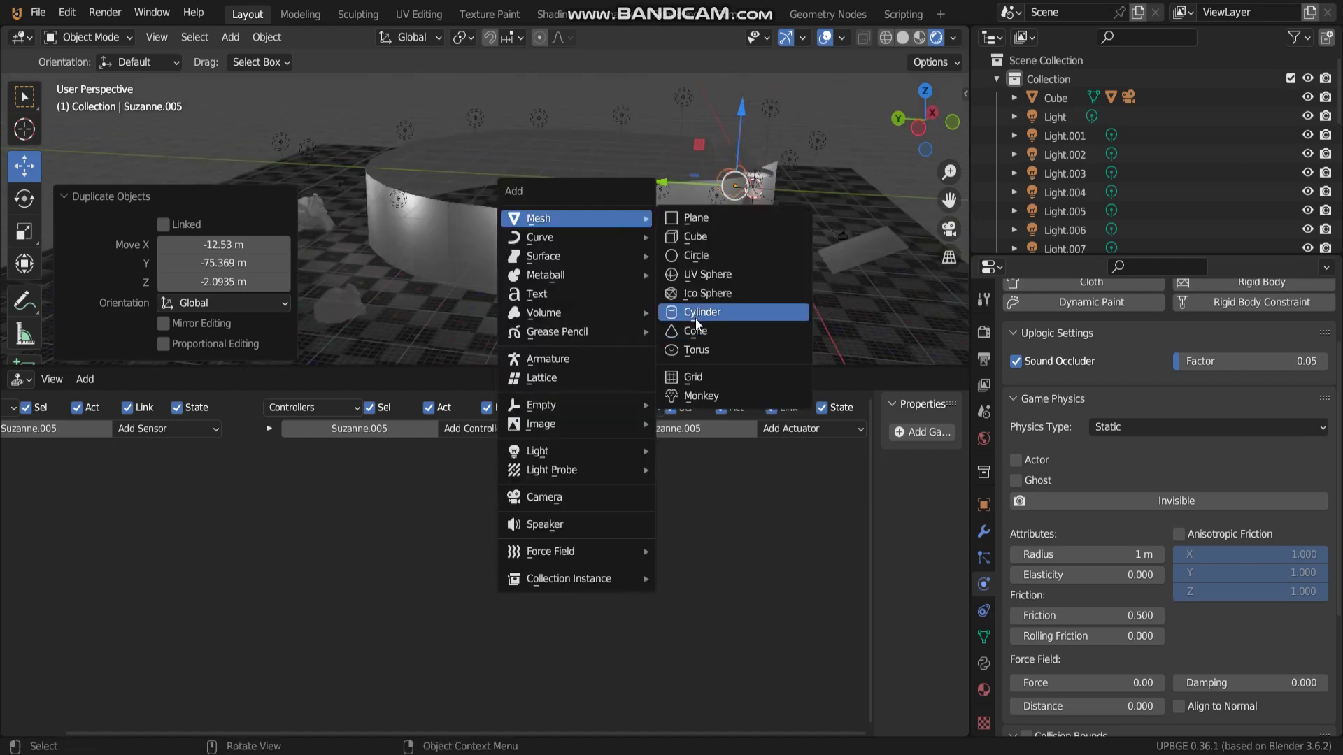
left_click(698, 317)
middle_click_drag(687, 270, 721, 189)
key("s")
left_click(793, 209)
key("g")
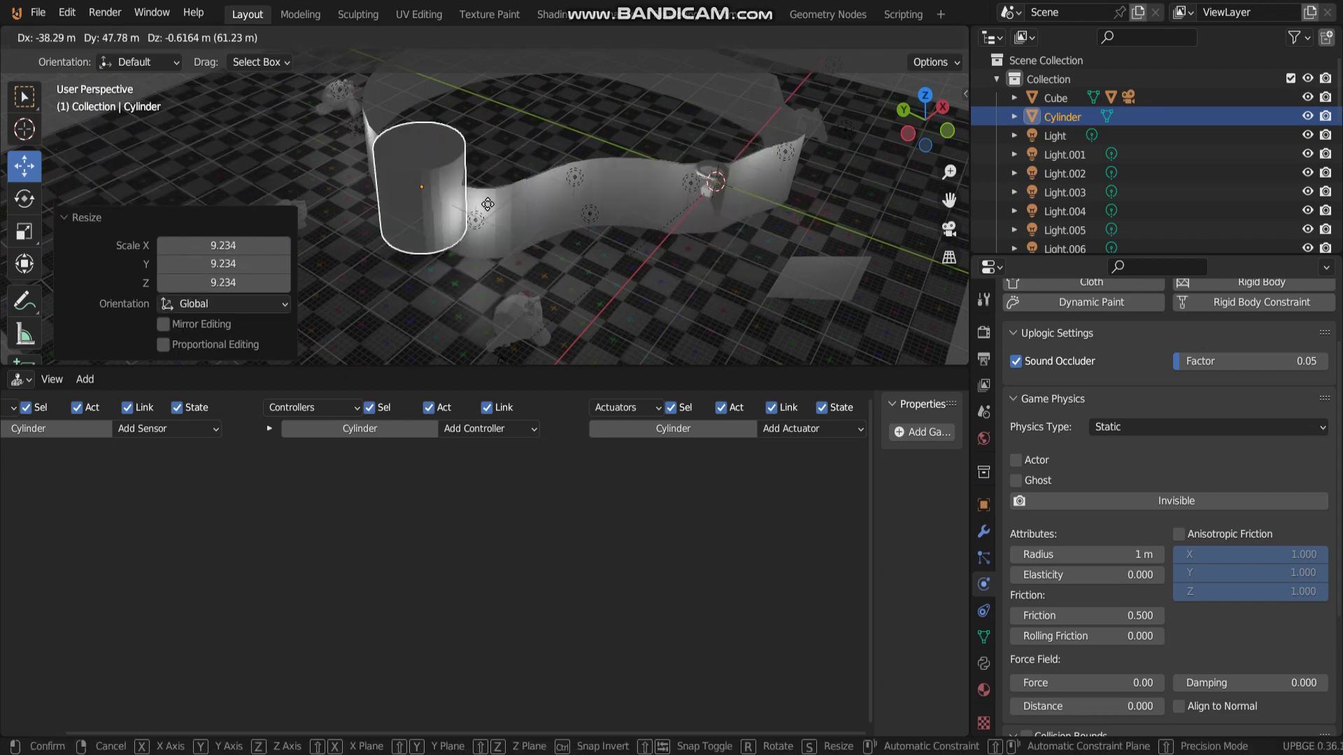
left_click(506, 245)
Step: Scale the cylinder down and reposition it near the curved wall
middle_click_drag(507, 245, 622, 226)
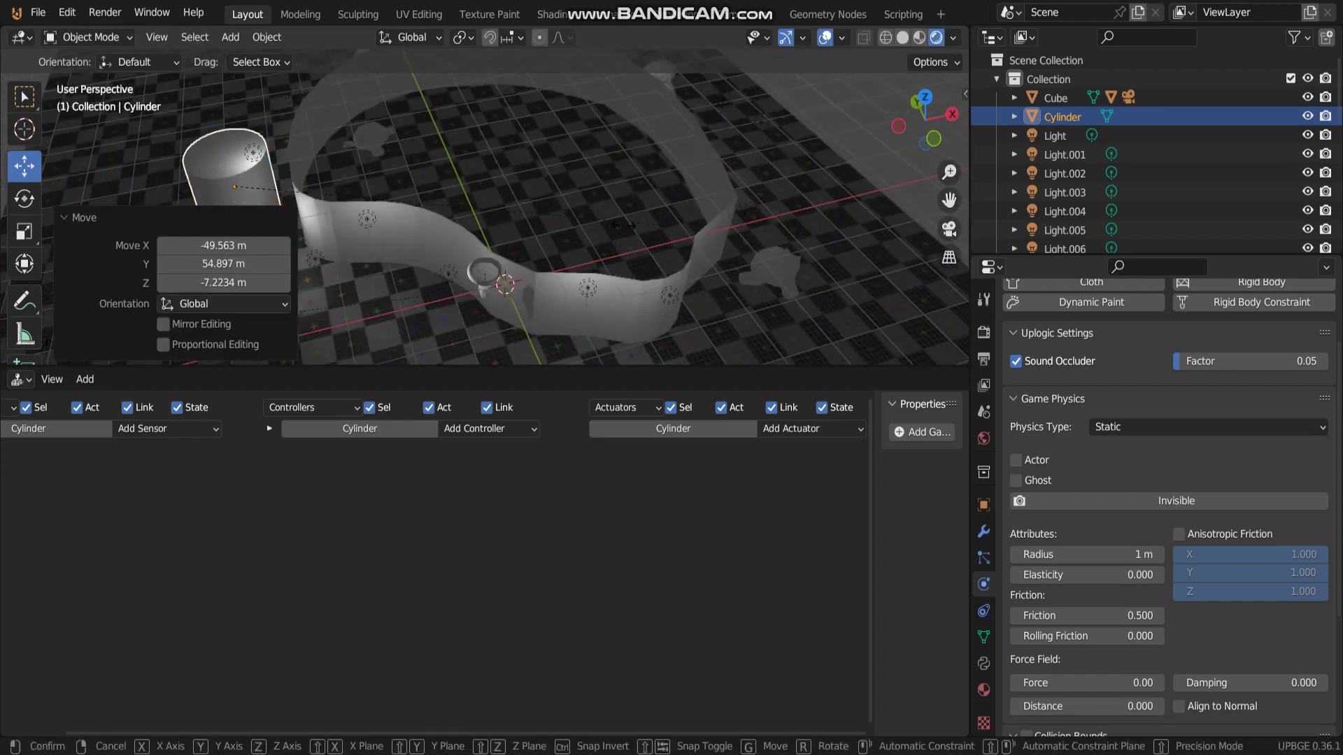
left_click(406, 209)
middle_click_drag(396, 209, 566, 146)
key("g")
left_click(530, 165)
Step: Duplicate the cylinder about 11.9 m in X and -35.9 m in Y, and switch to the camera view
key("shift+d")
left_click(626, 166)
key("KP_0")
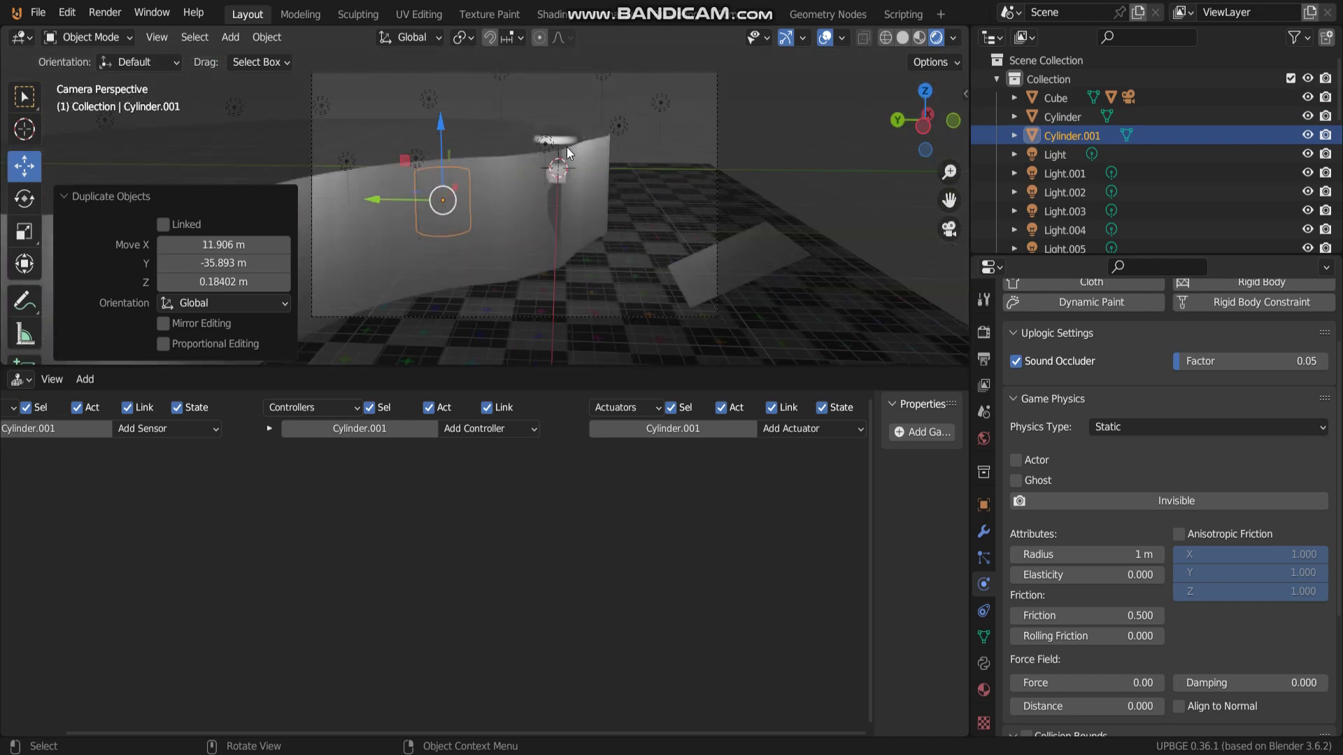
Step: Run the game briefly from the camera view and make the curved wall invisible in its game physics settings
key("p")
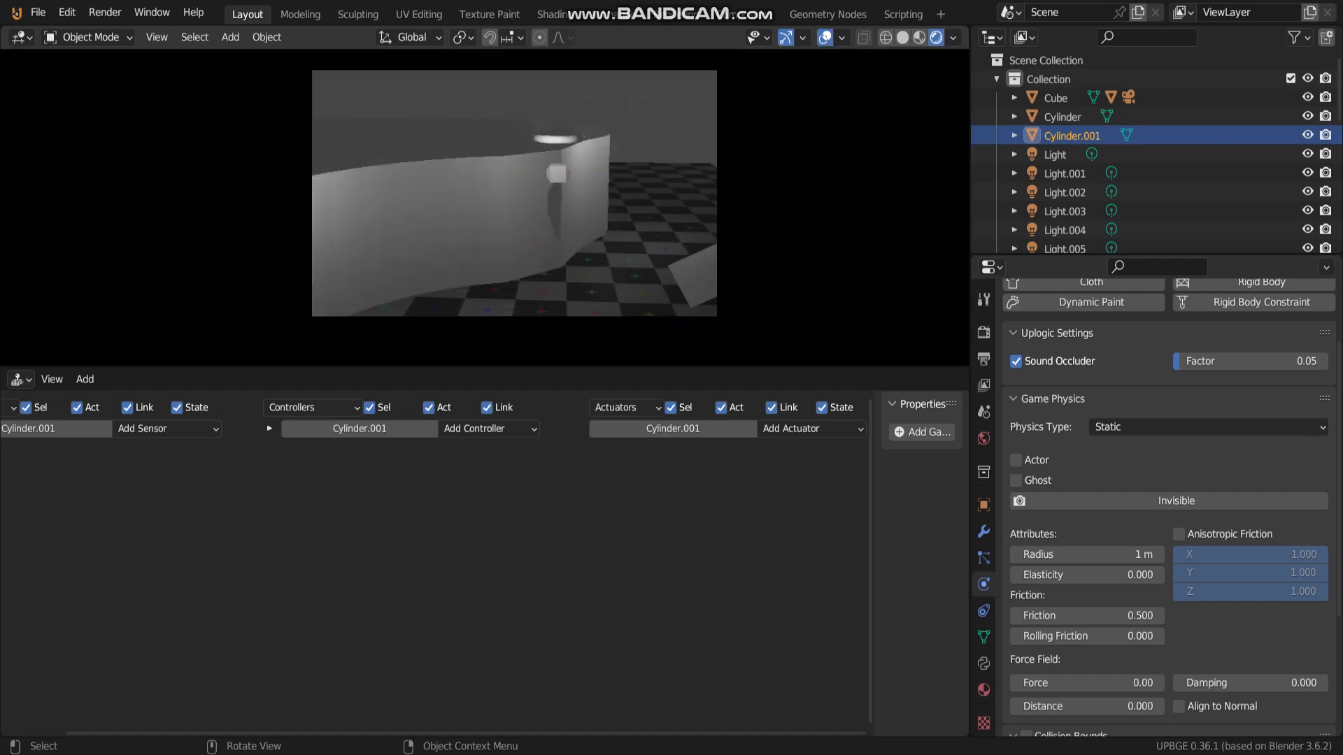
key("Escape")
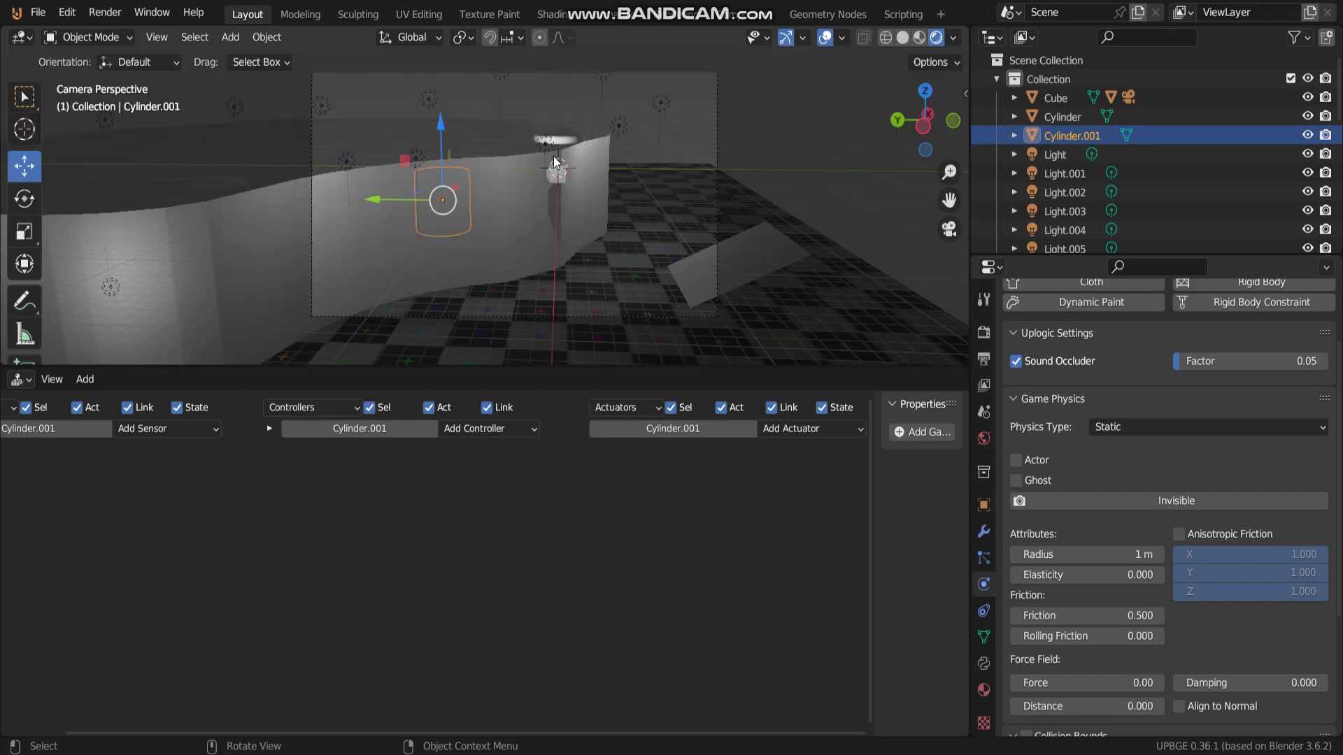
left_click(610, 260)
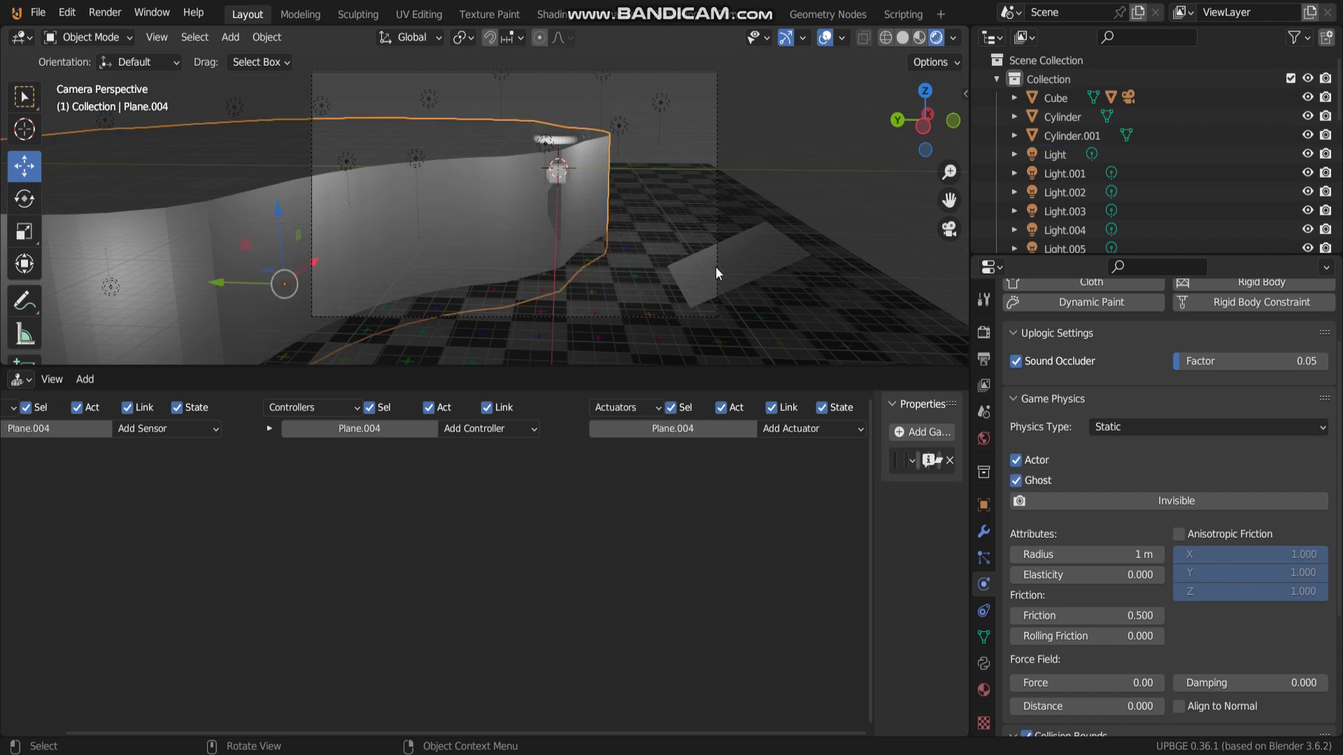
left_click(1112, 506)
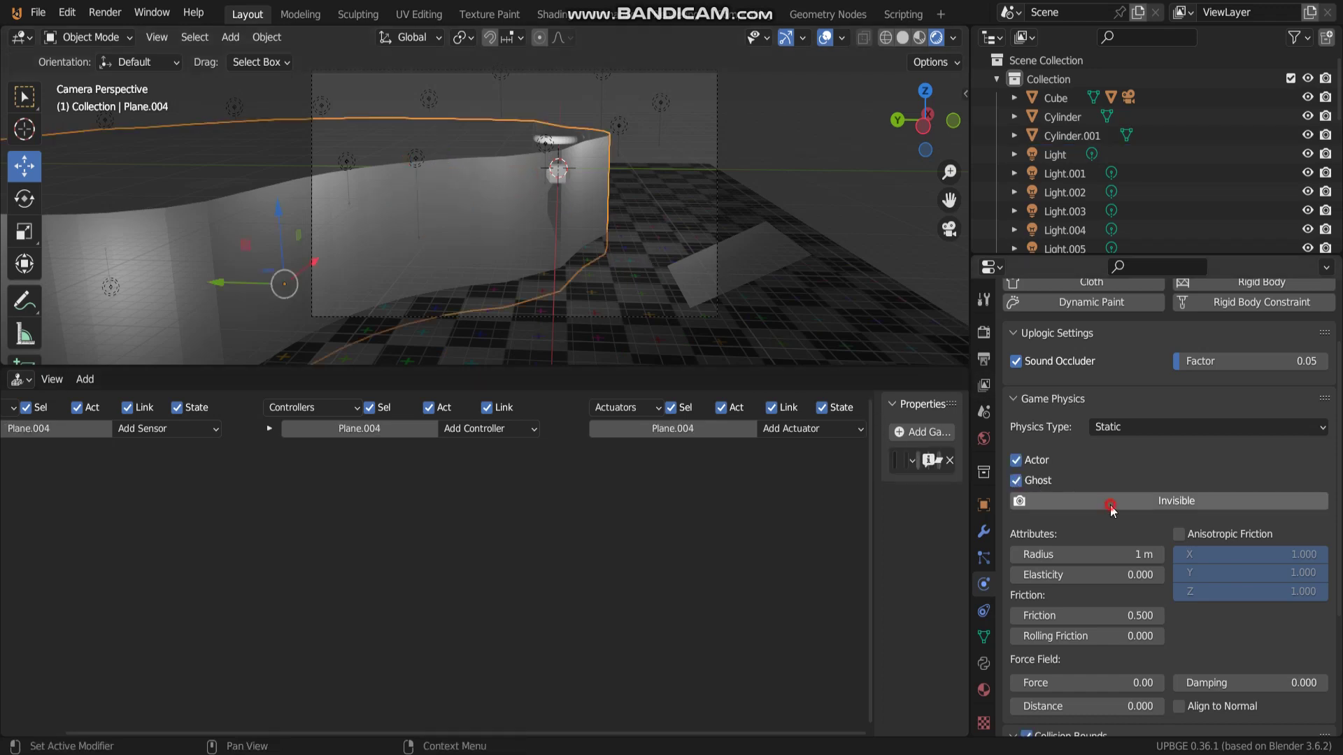
Step: Play-test the character's movement with the curved wall hidden, moving the Adobe alert out of the way, and stop the game
key("p")
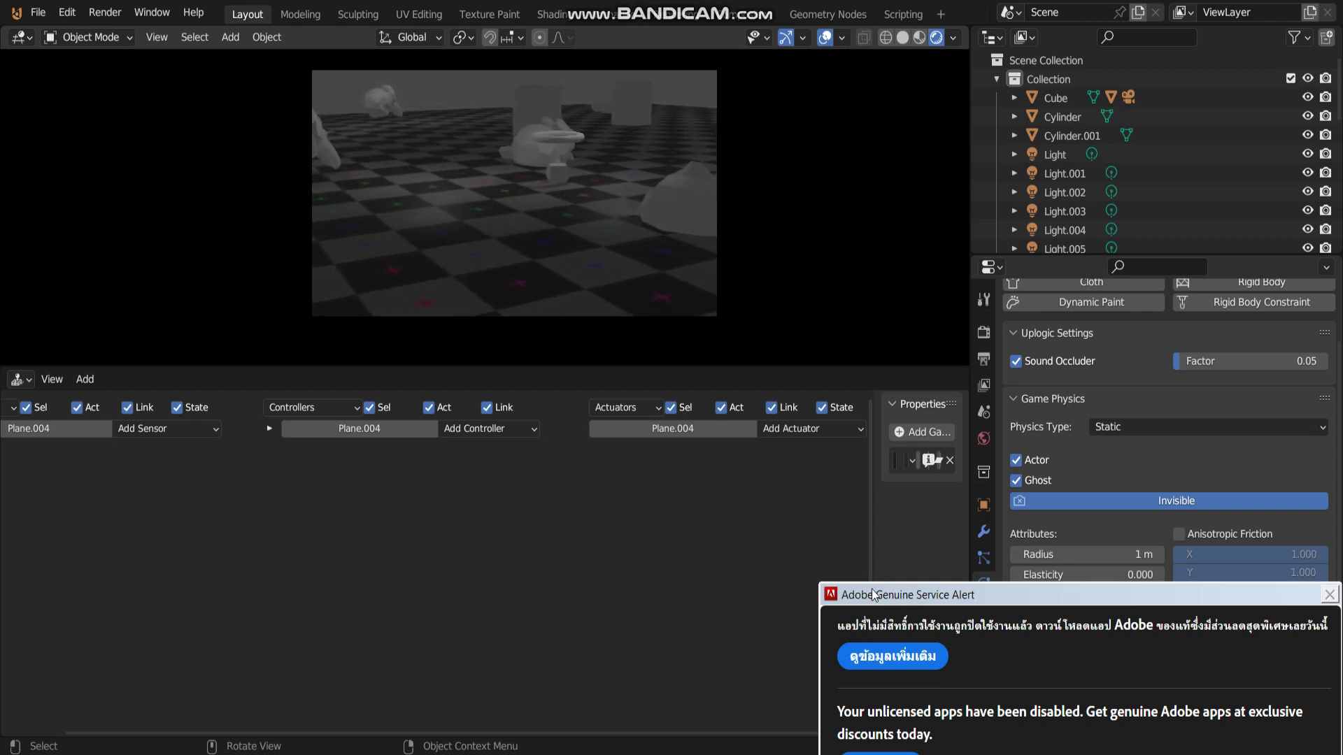
left_click_drag(872, 590, 1245, 754)
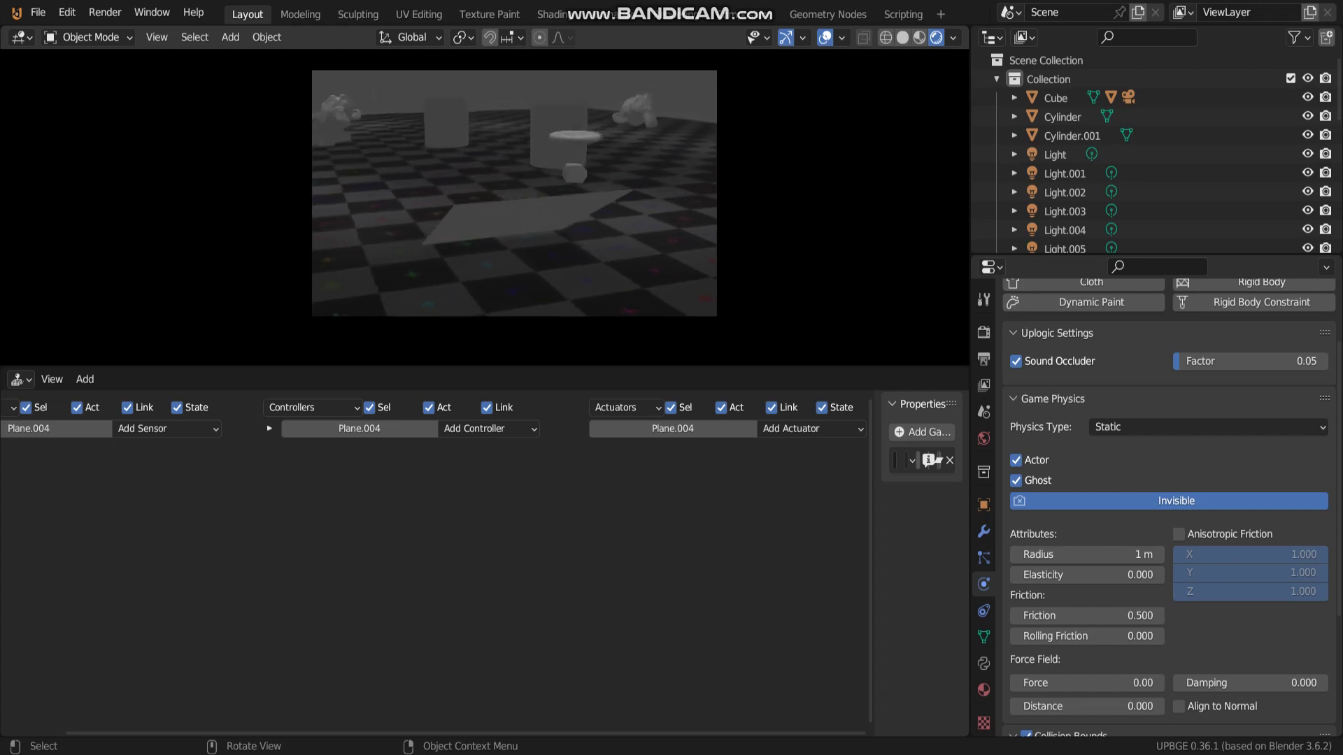
key("Escape")
Step: Add a cube and move it about -36.8 m in X, 32.8 m in Y and -7.3 m in Z
middle_click_drag(760, 154, 588, 284)
key("shift+a")
mouse_move(461, 240)
left_click(547, 259)
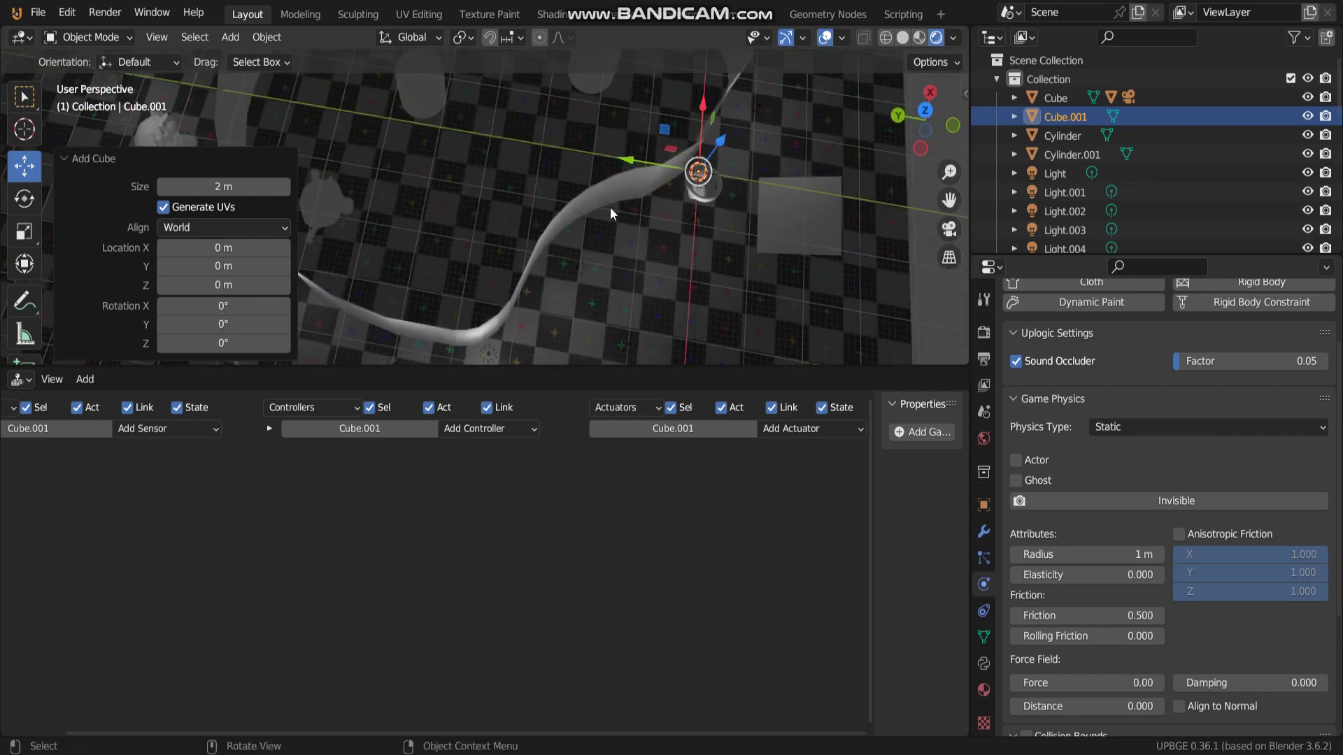
middle_click_drag(611, 213, 561, 210)
key("g")
left_click(366, 258)
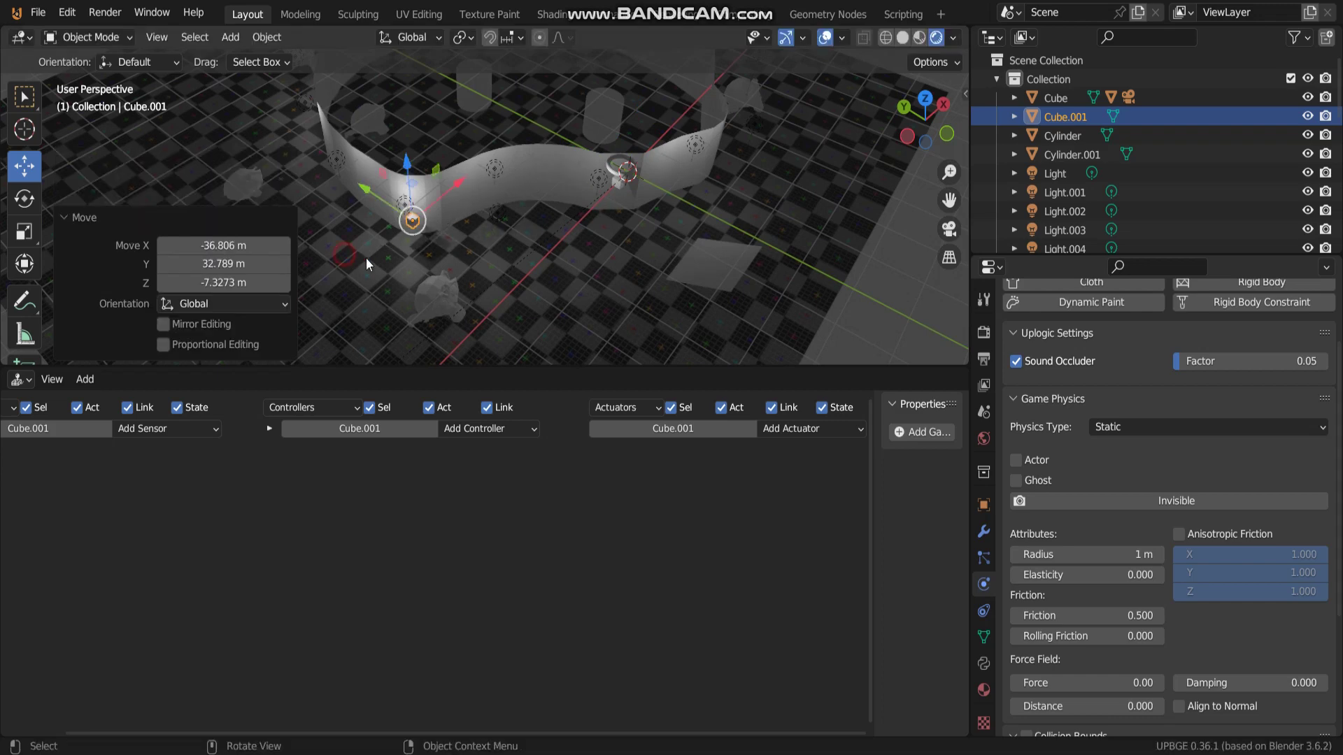
Step: Reposition the new cube onto the checkered floor beside the curved wall
middle_click_drag(367, 258, 519, 220)
key("g")
left_click(483, 281)
mouse_move(483, 281)
middle_mouse_down()
mouse_move(503, 267)
mouse_move(471, 266)
middle_mouse_up()
key("g")
left_click(481, 204)
middle_click_drag(481, 204, 468, 162)
left_click(535, 126)
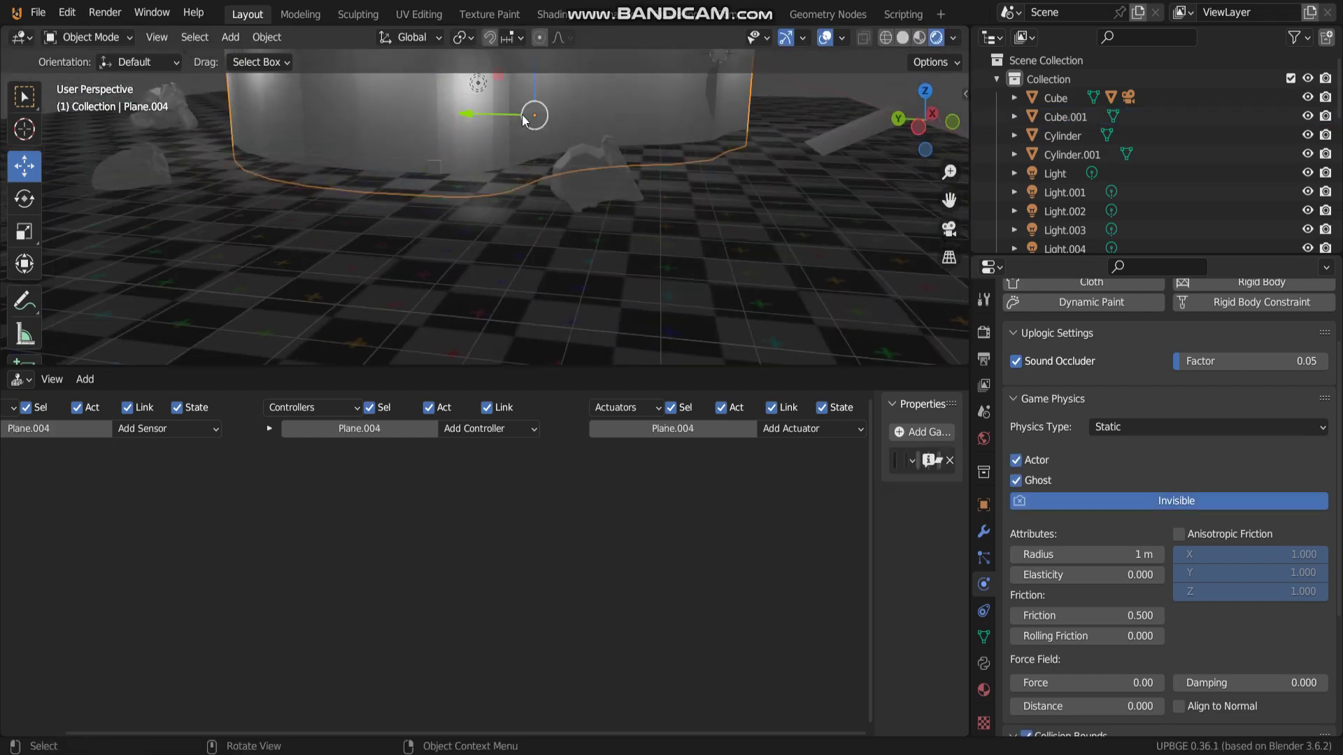
key("s")
key("Escape")
Step: Scale the new cube beside the curved wall uniformly by about 1.614
left_click(441, 176)
left_click(435, 169)
scroll(437, 171, "up", 3)
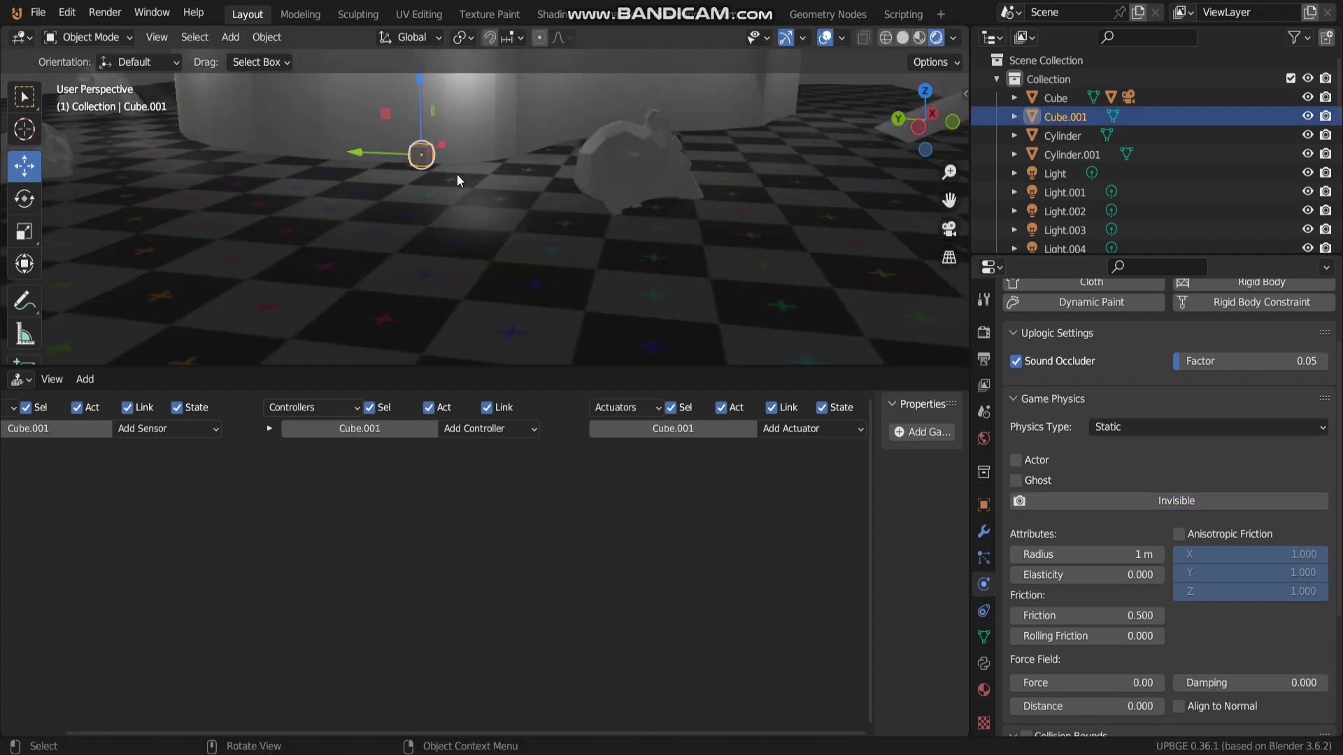
key("s")
left_click(583, 198)
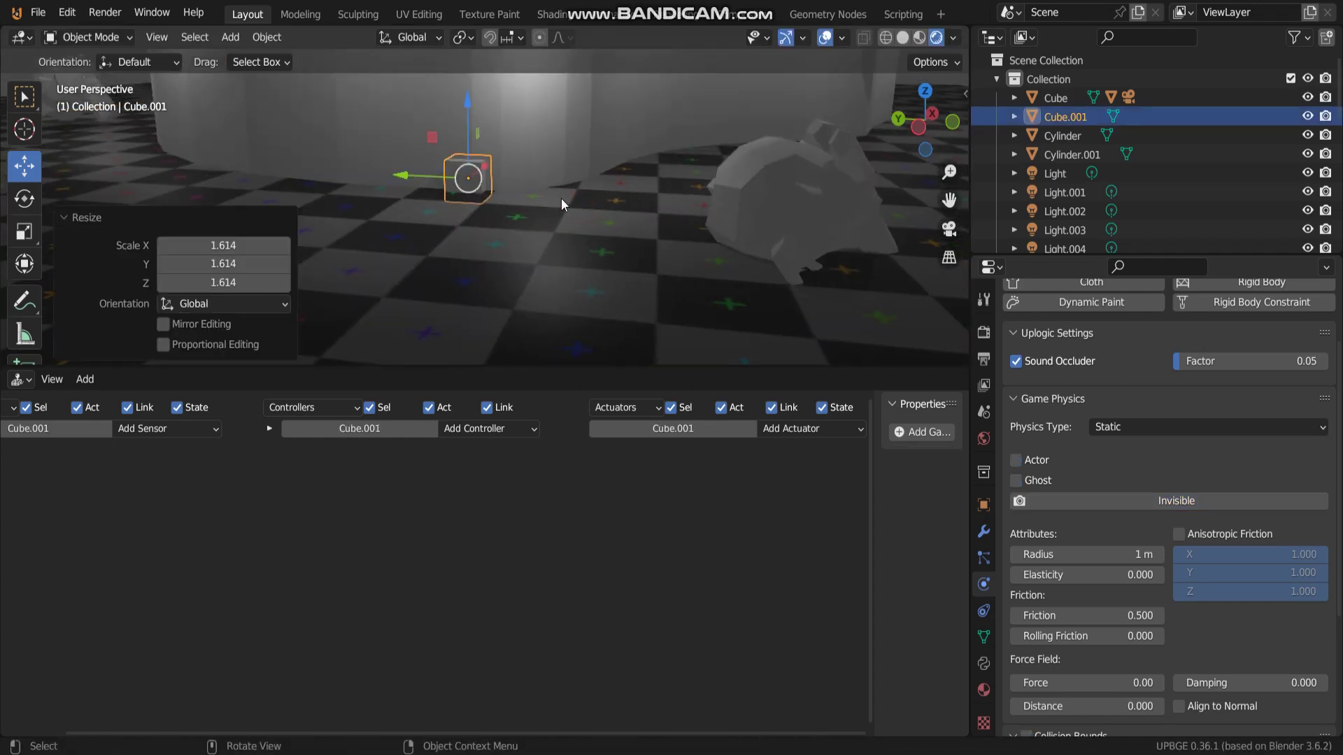
Step: Duplicate the cube about 3.8 m in Y and 1.6 m in Z, and that copy about -0.9, 4.6 and -1.9 m in X, Y and Z
key("shift+d")
right_click(532, 195)
scroll(448, 176, "up", 2)
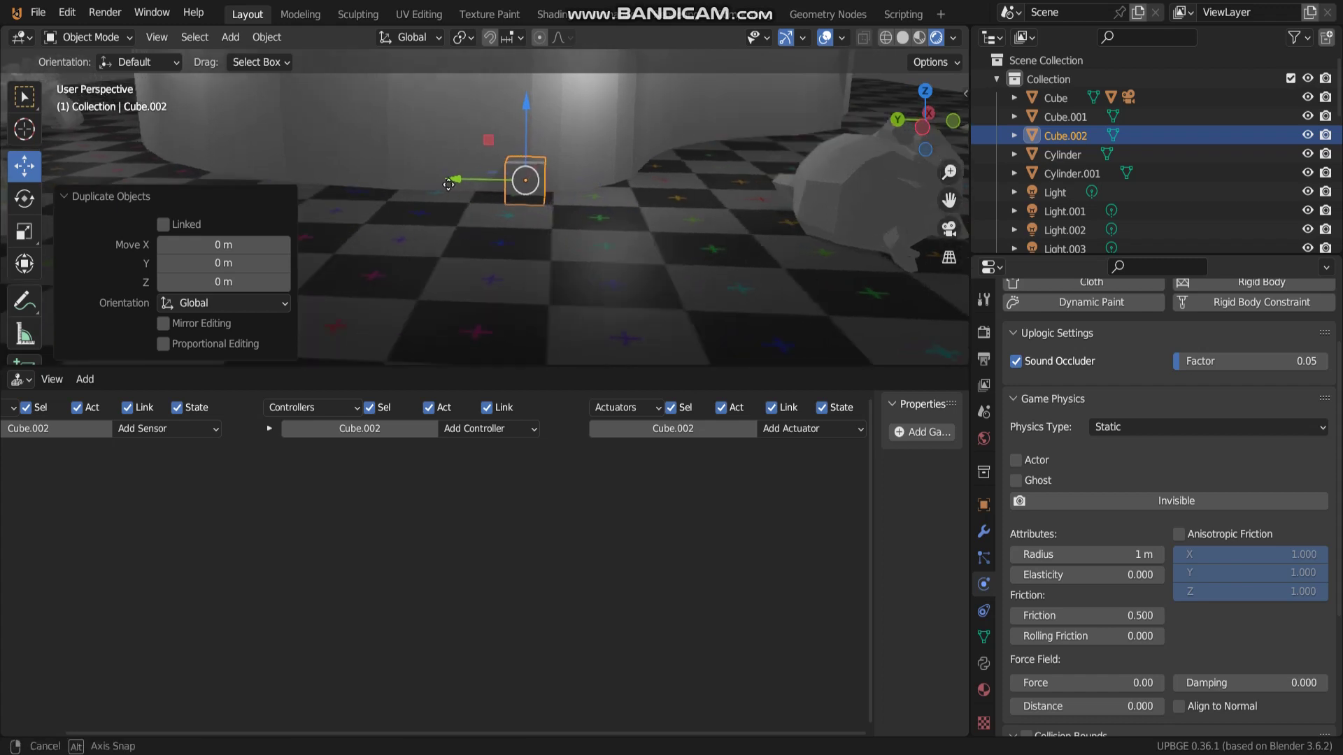
key("g")
left_click(407, 167)
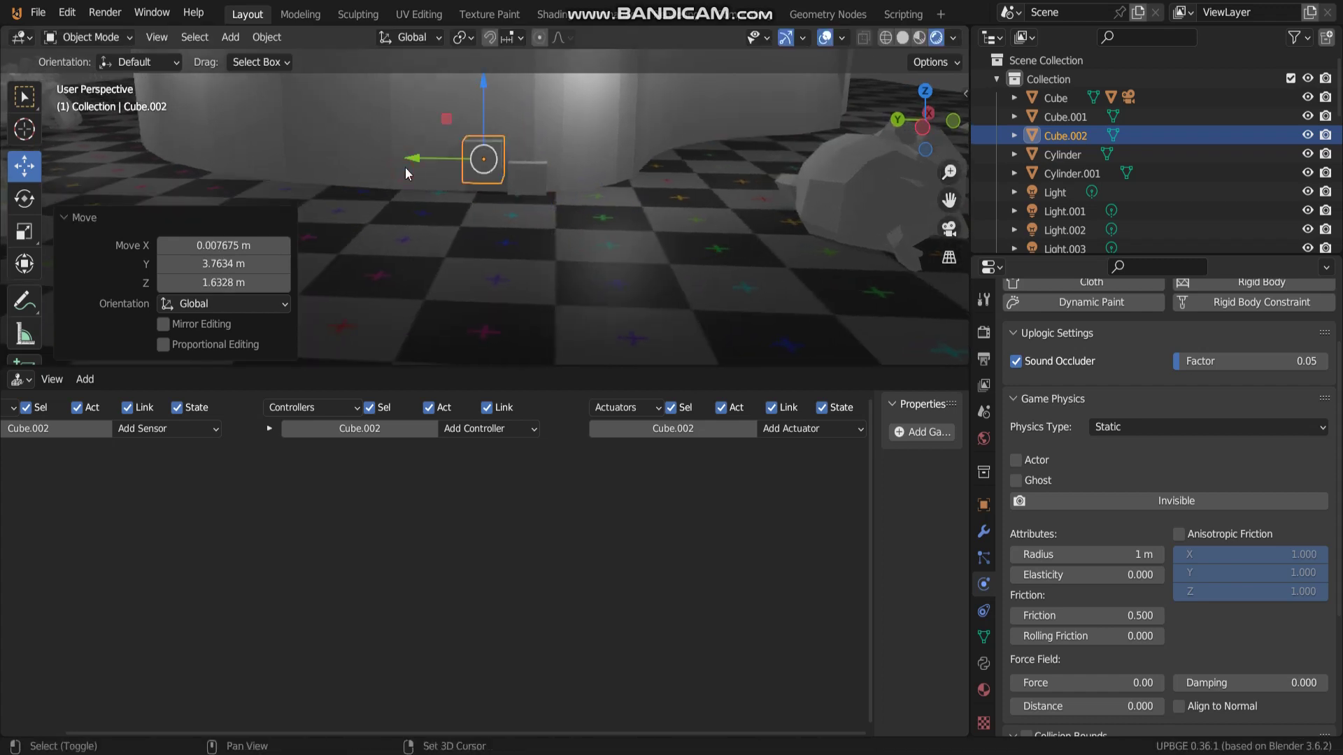
key("shift+d")
left_click(353, 194)
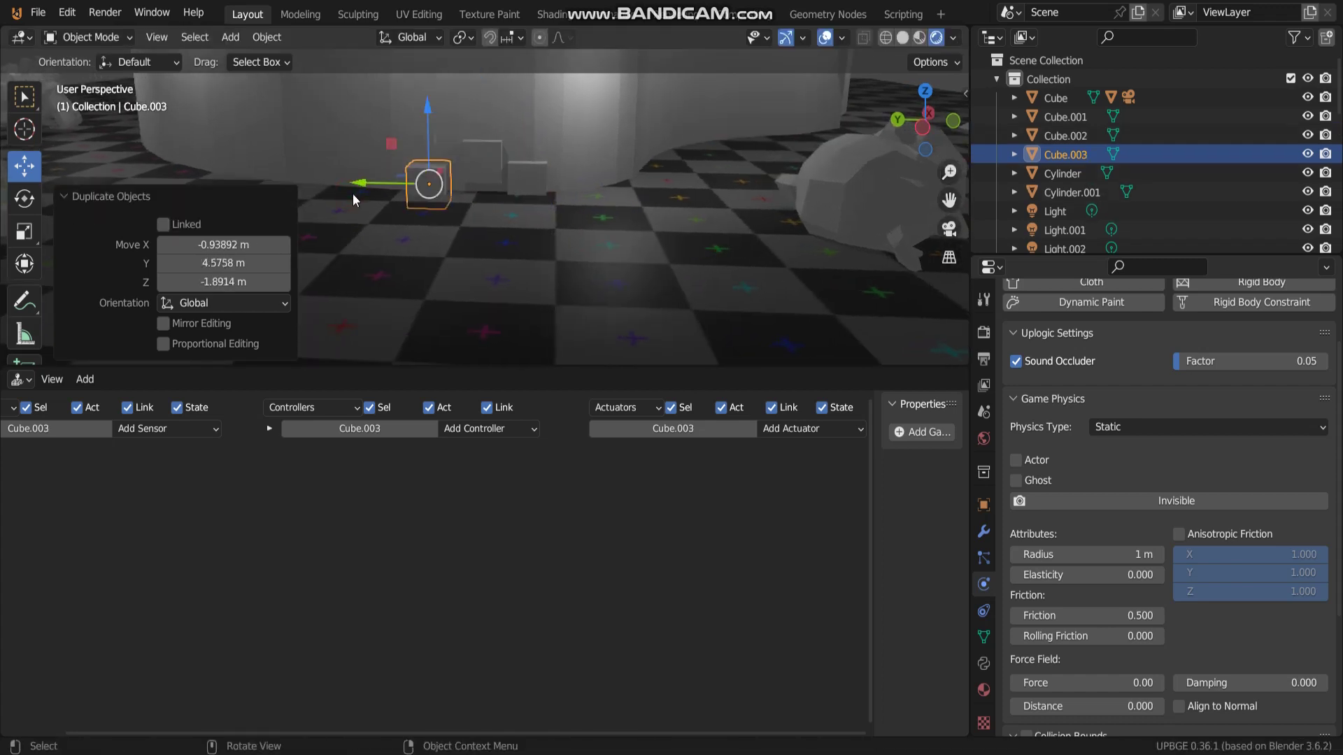
Step: Switch to the camera view and run the game to test the scene with the added cubes
middle_click_drag(352, 195, 385, 197)
key("KP_0")
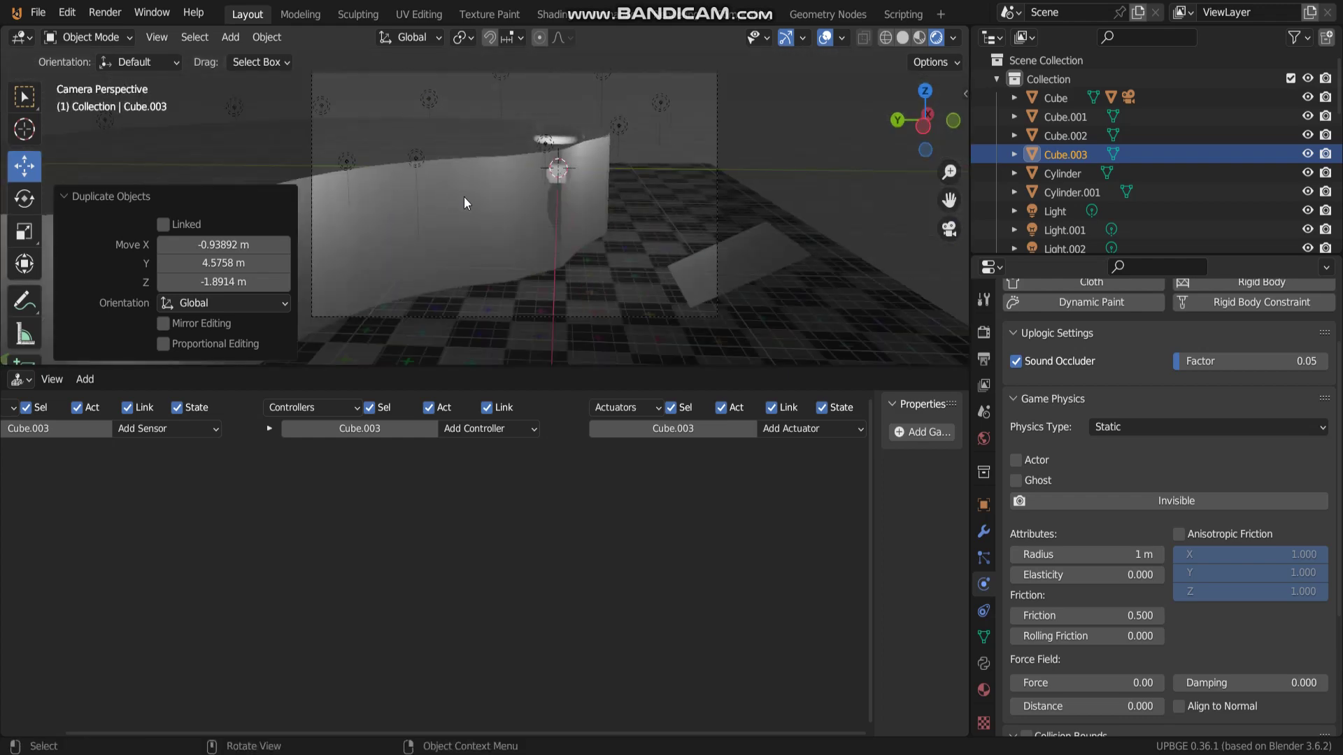
key("p")
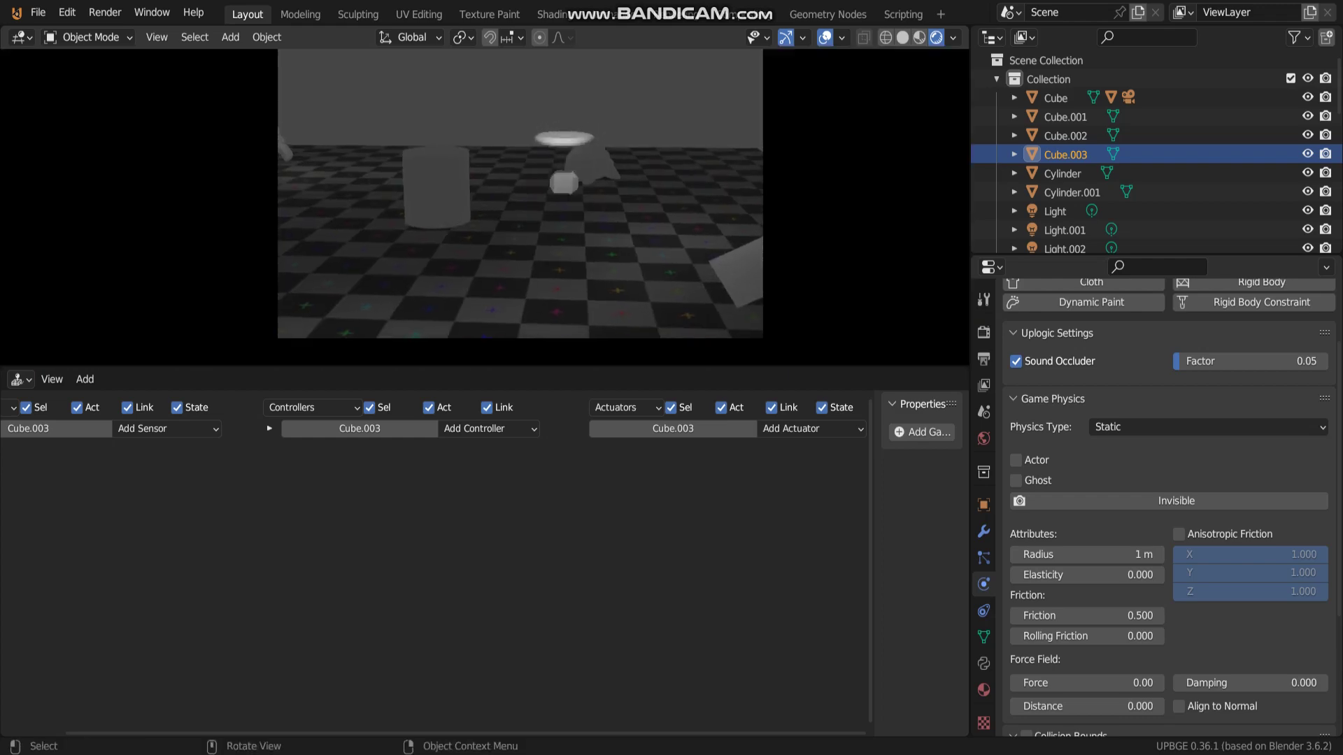